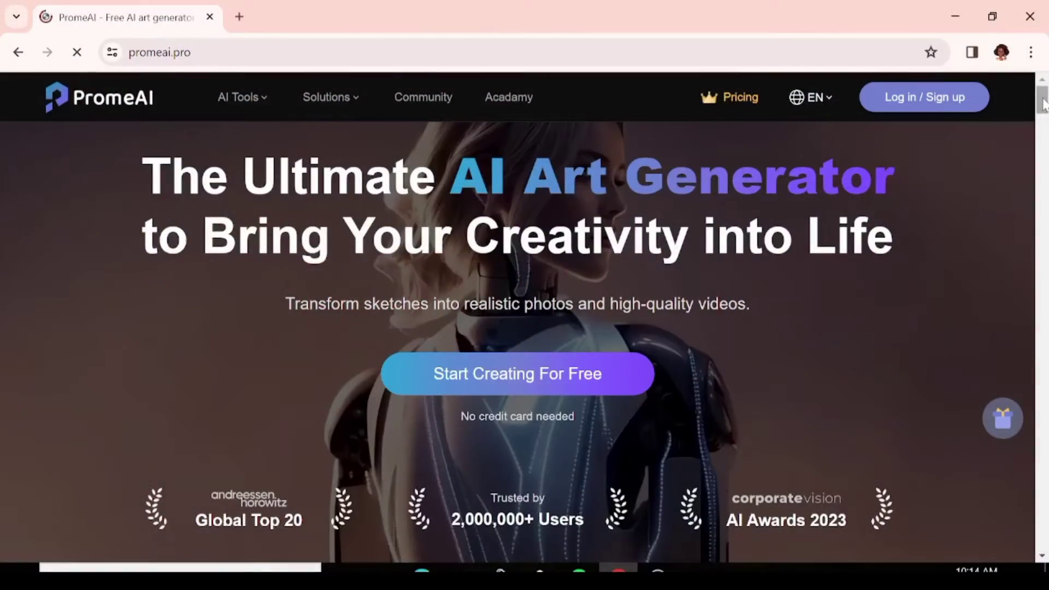
Step: Scroll through the homepage's sample render galleries, then return to the top of the page
scroll(1043, 110, "down", 12)
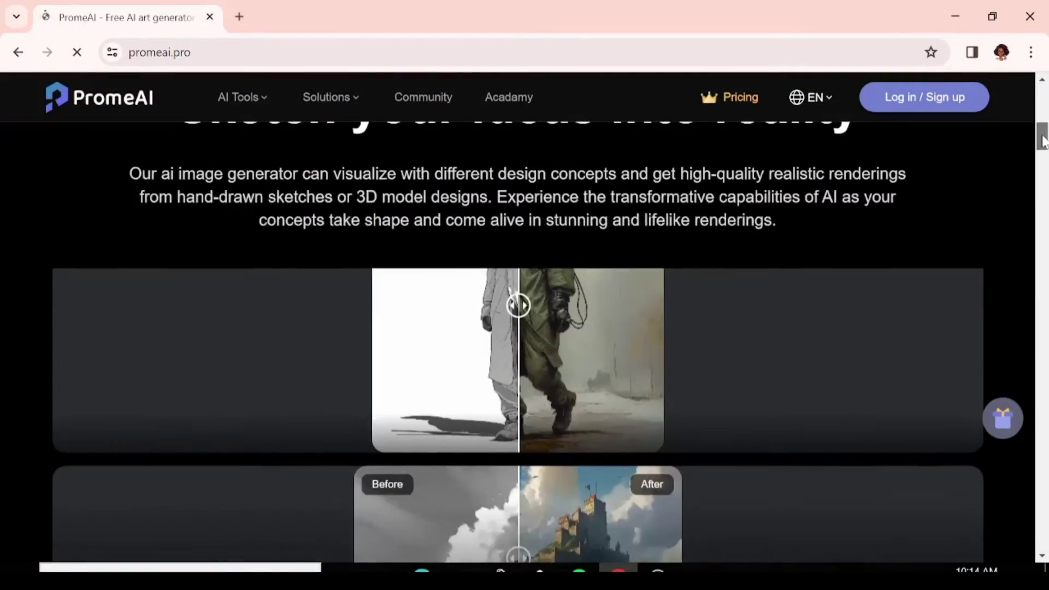
scroll(1044, 148, "down", 3)
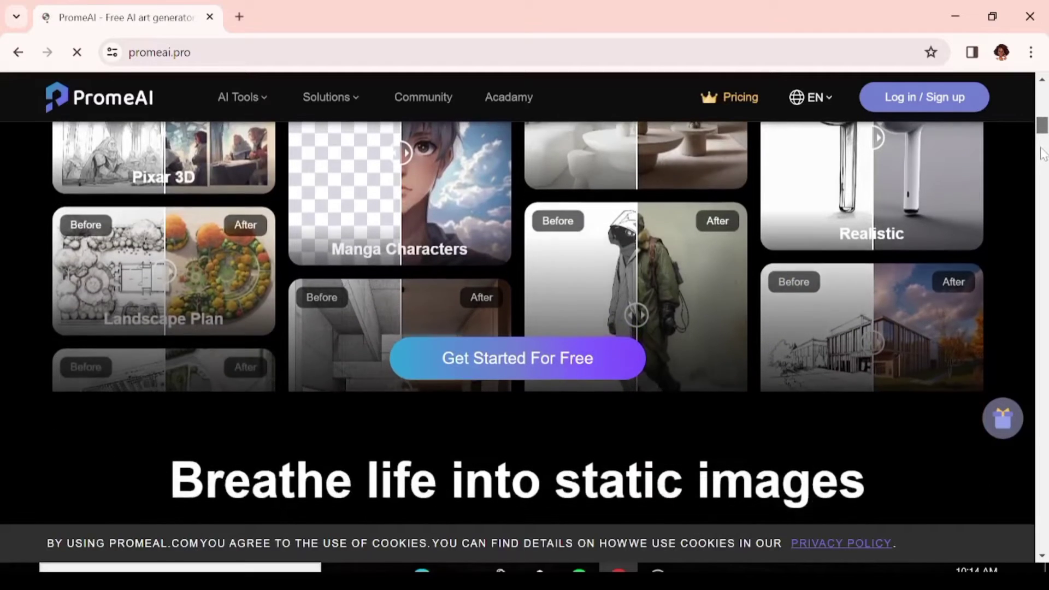
scroll(1044, 141, "down", 2)
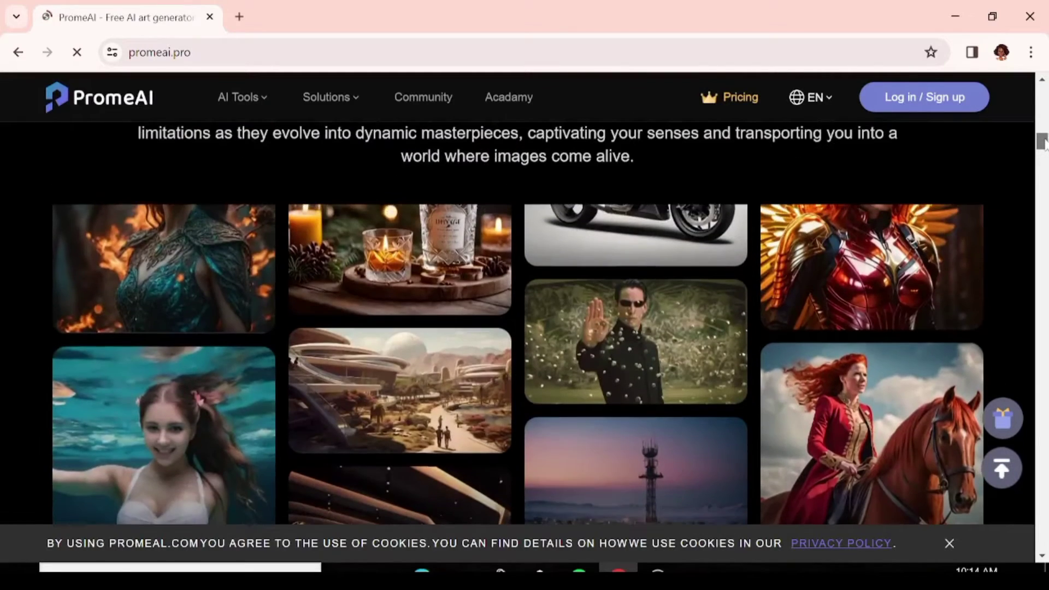
scroll(1043, 145, "down", 2)
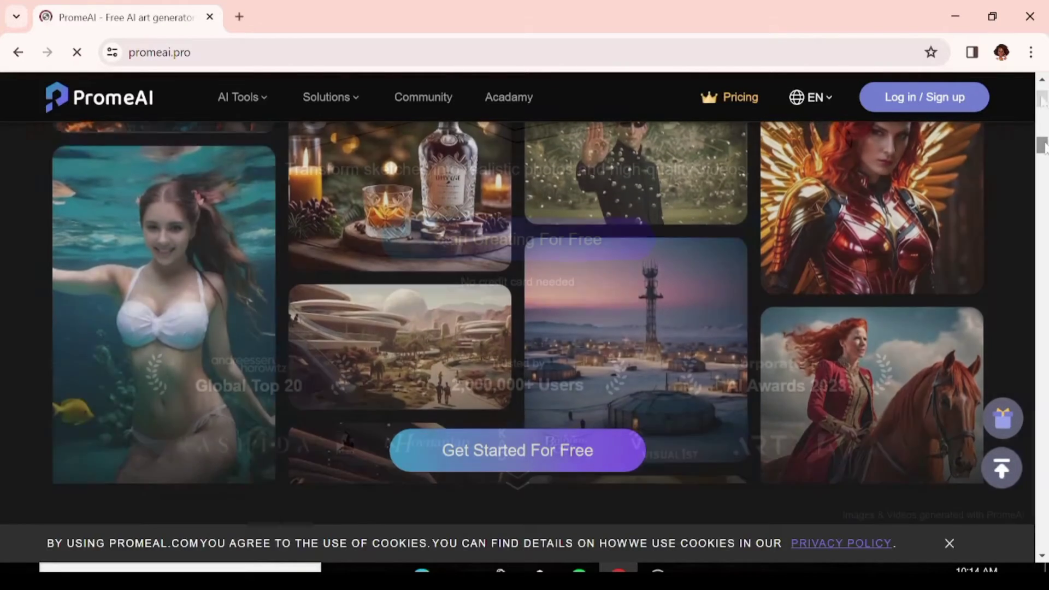
left_click_drag(1043, 145, 1042, 93)
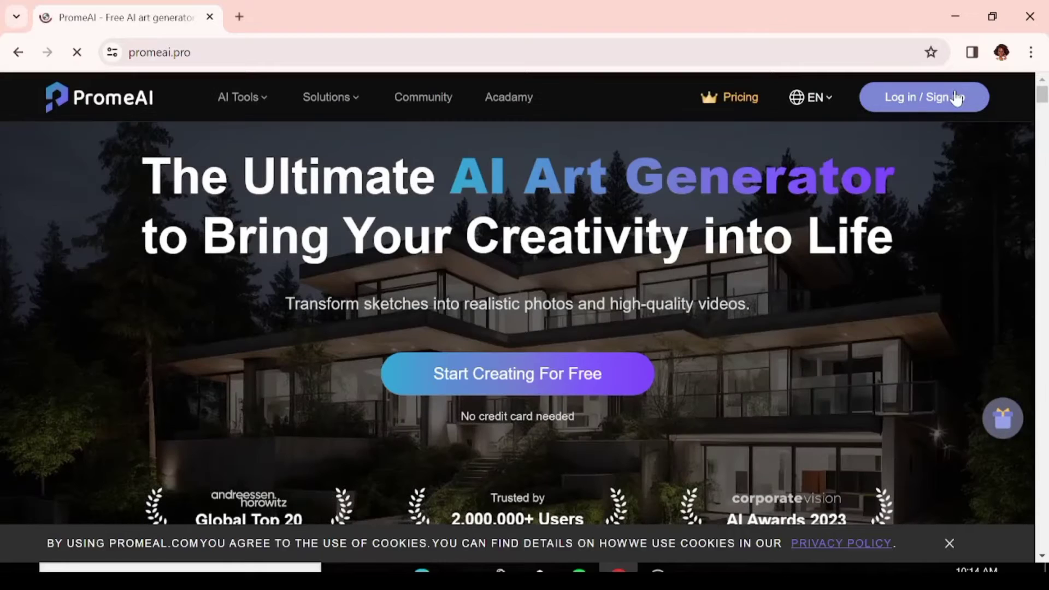
Step: Sign in, accept all design scenarios with Use All, and scroll to the Image Generation tools
left_click(956, 98)
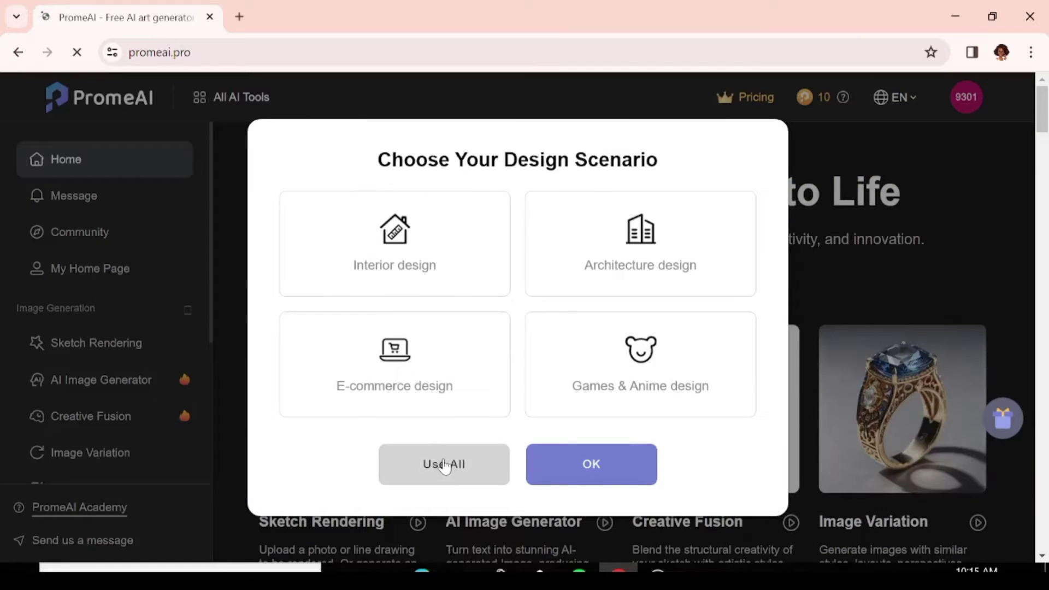
left_click(444, 464)
scroll(1045, 118, "down", 3)
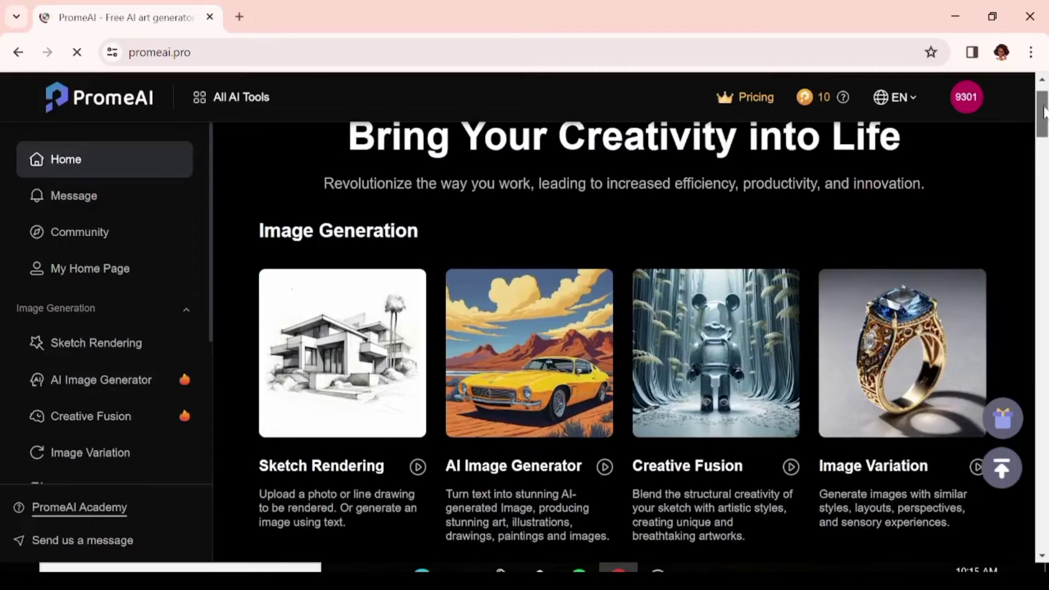
left_click_drag(1045, 117, 1045, 276)
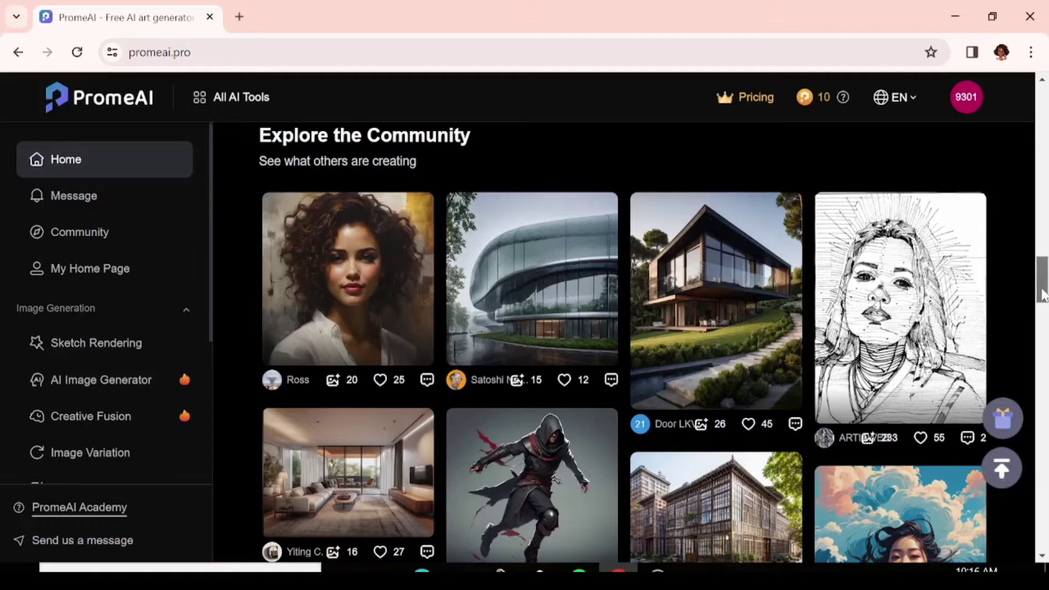
scroll(547, 328, "down", 5)
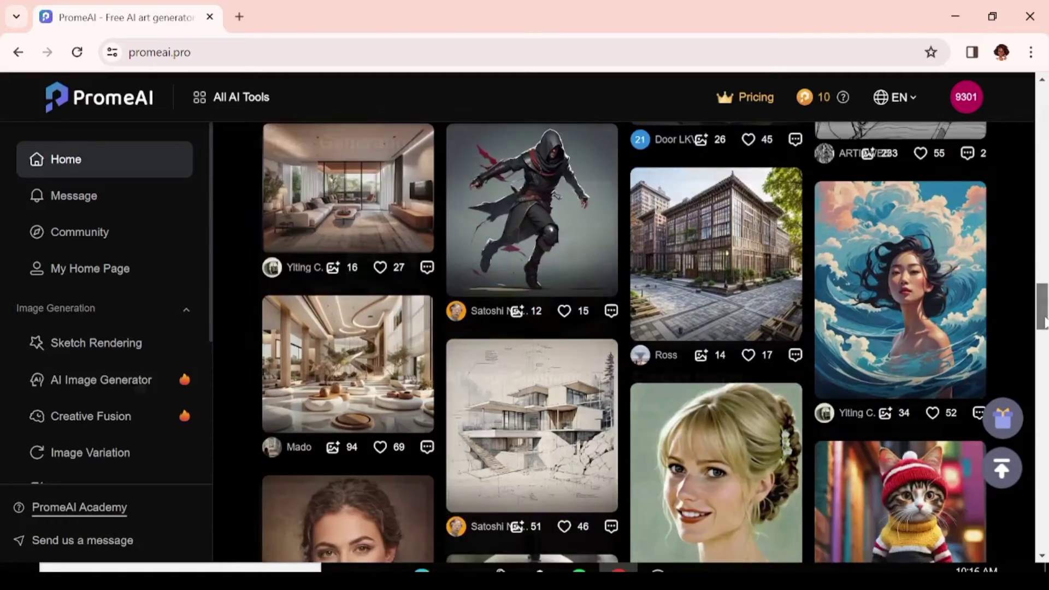
Step: Launch Sketch Rendering from its dashboard card so it opens in a new tab
left_click(144, 377)
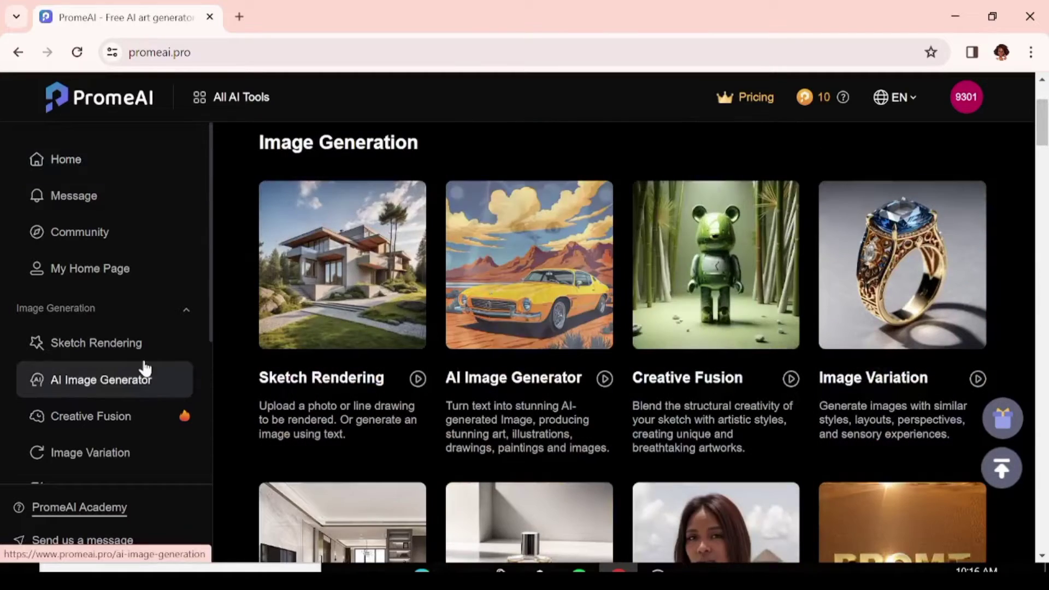
mouse_move(364, 272)
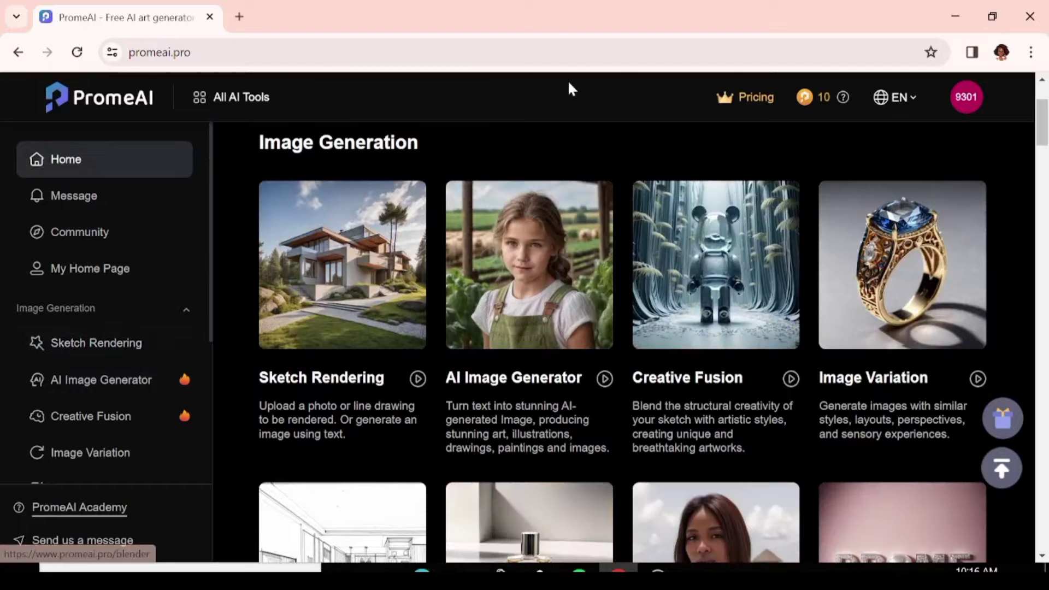
mouse_move(816, 101)
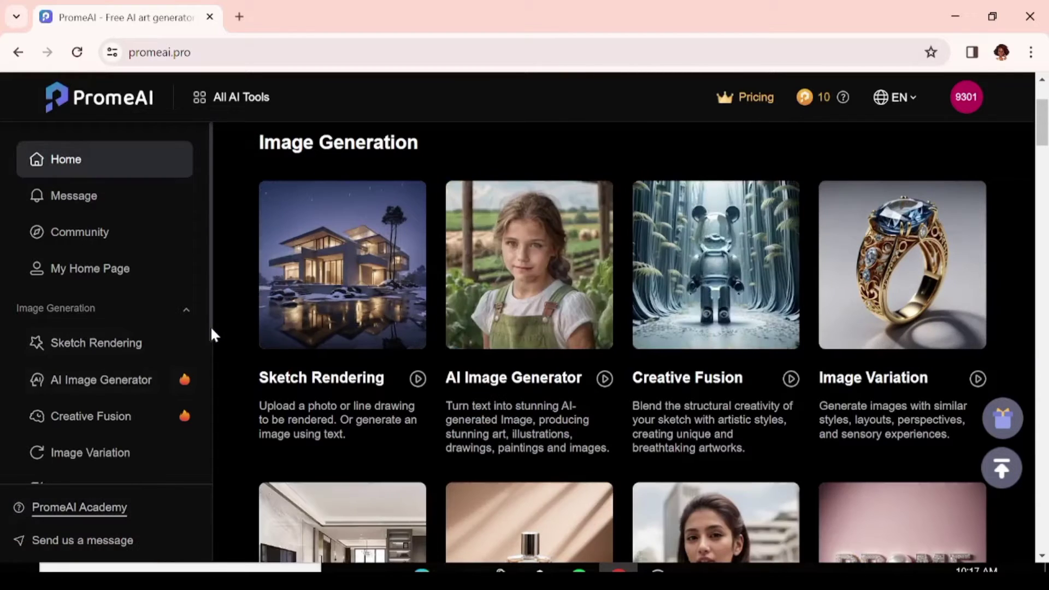
scroll(210, 361, "down", 2)
scroll(61, 399, "up", 2)
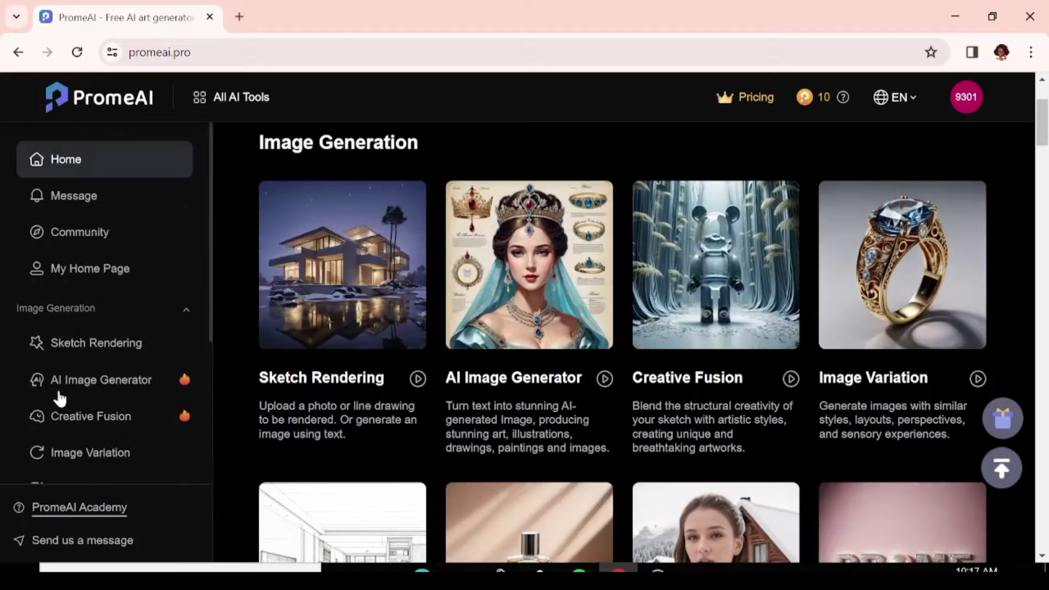
mouse_move(279, 346)
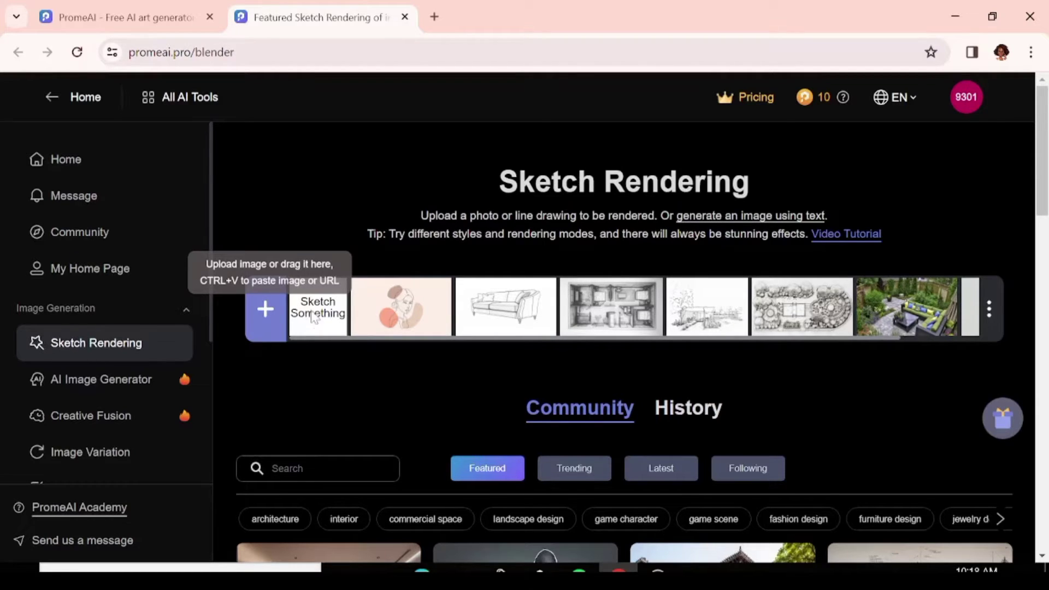
Step: Drag the shovel-holding man sketch from Downloads onto a blank canvas and maximize the browser
left_click(313, 315)
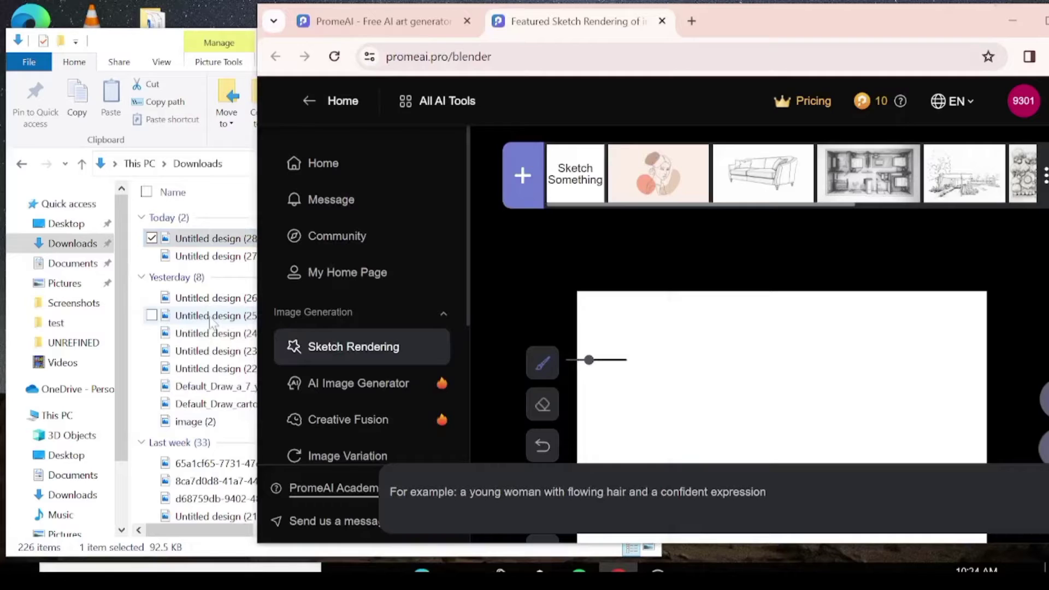
left_click(211, 317)
left_click_drag(597, 368, 605, 358)
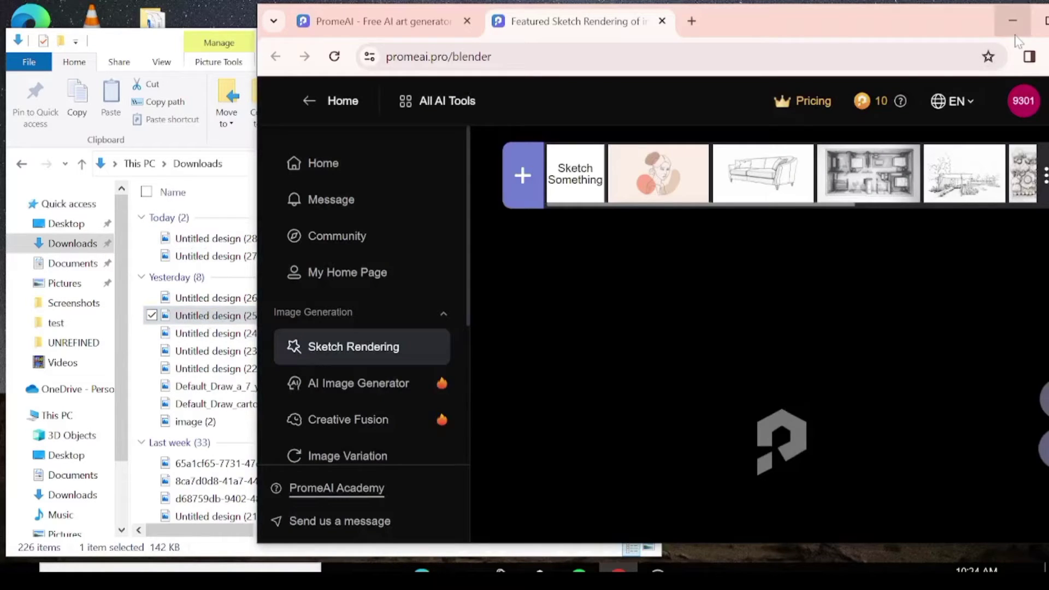
left_click(1043, 21)
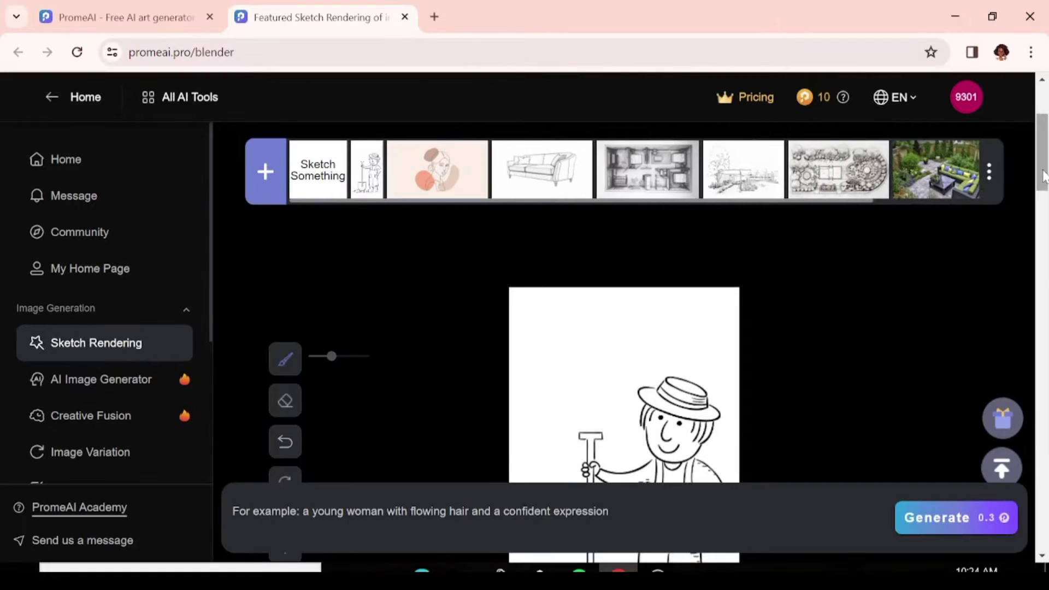
scroll(1045, 188, "down", 4)
scroll(1045, 188, "up", 3)
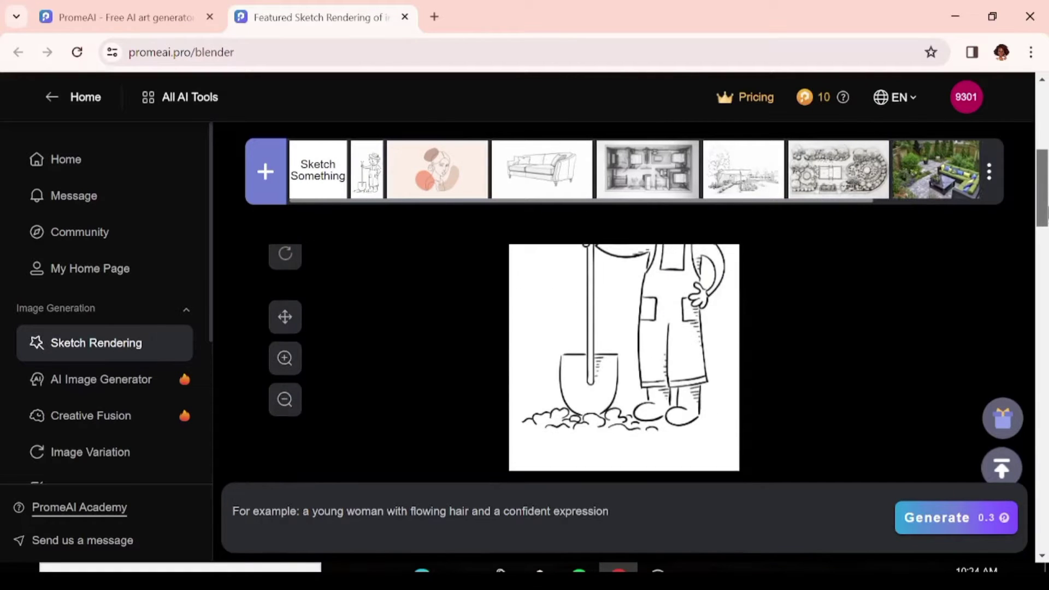
left_click_drag(1043, 189, 1045, 201)
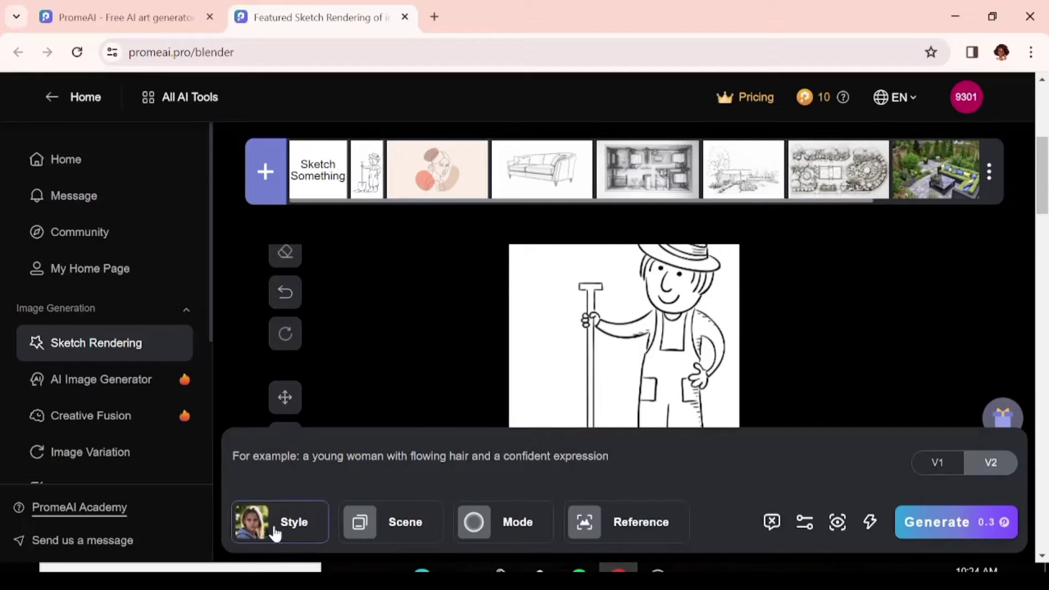
Step: Choose Garden Design under Landscape Design as the rendering scene
left_click(274, 533)
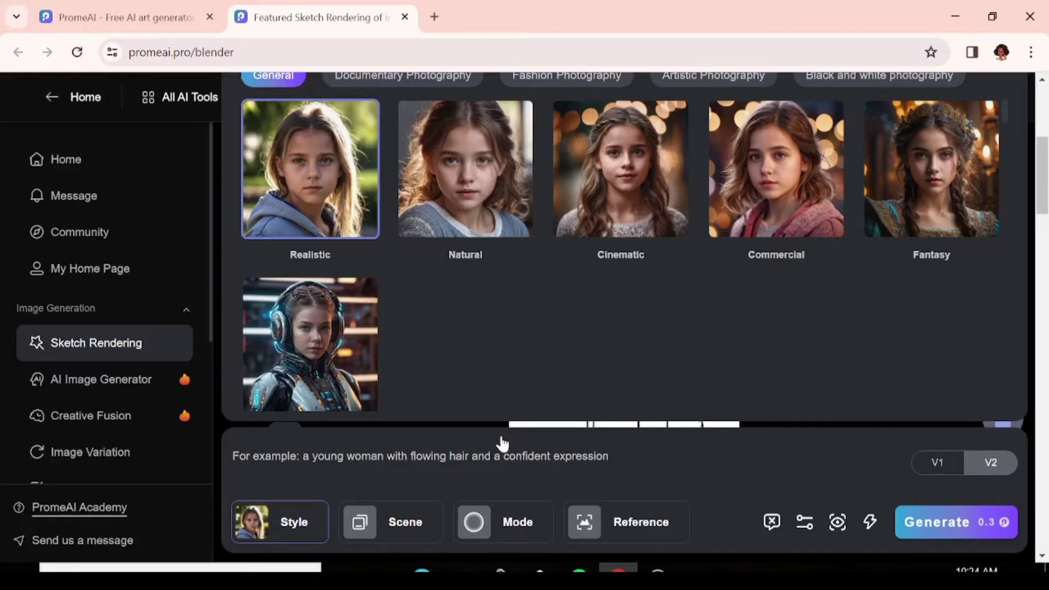
left_click(415, 529)
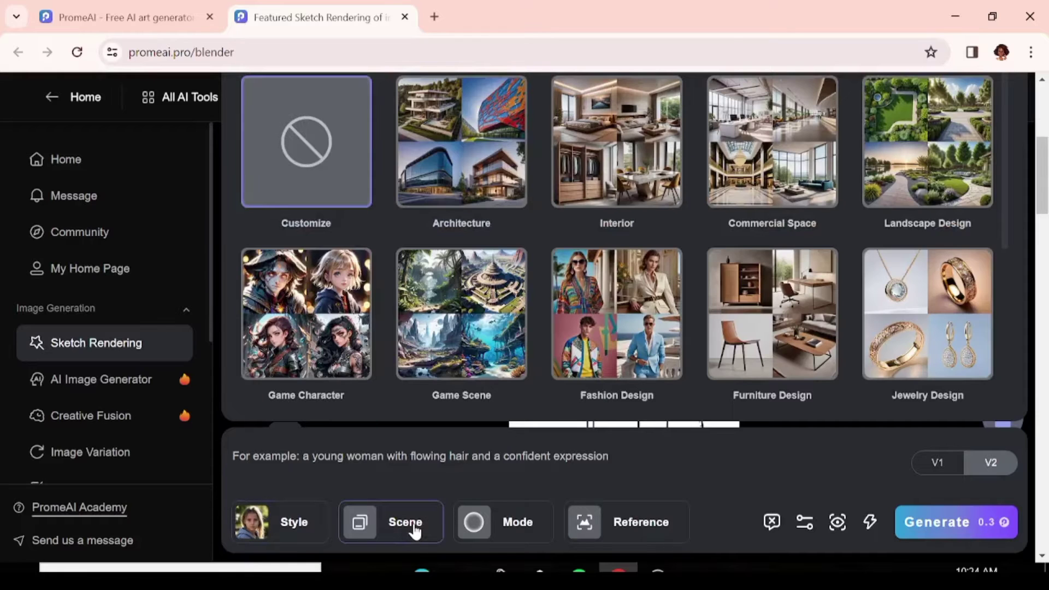
left_click(943, 173)
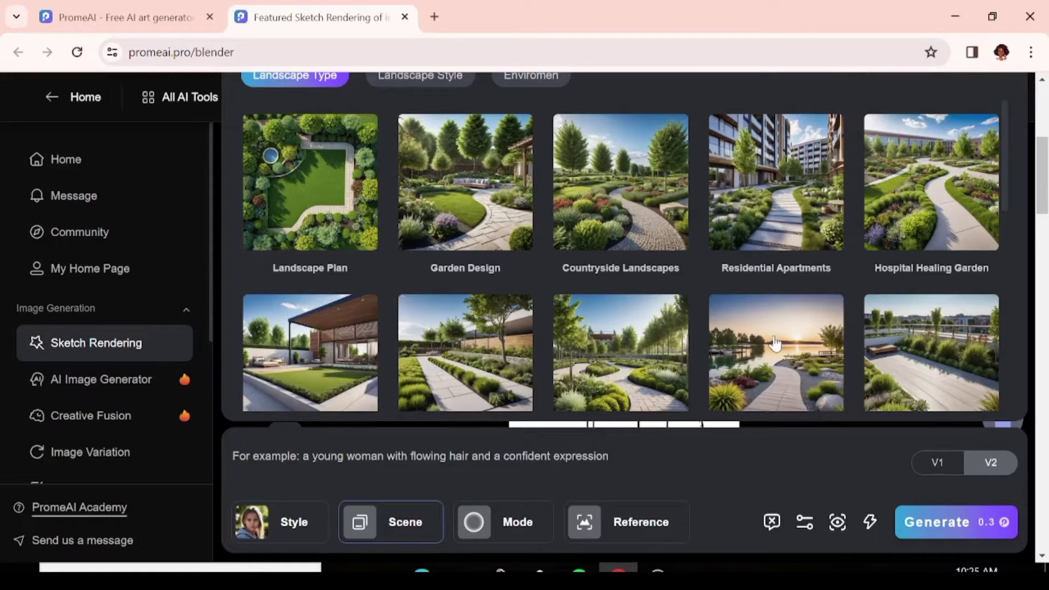
left_click(454, 186)
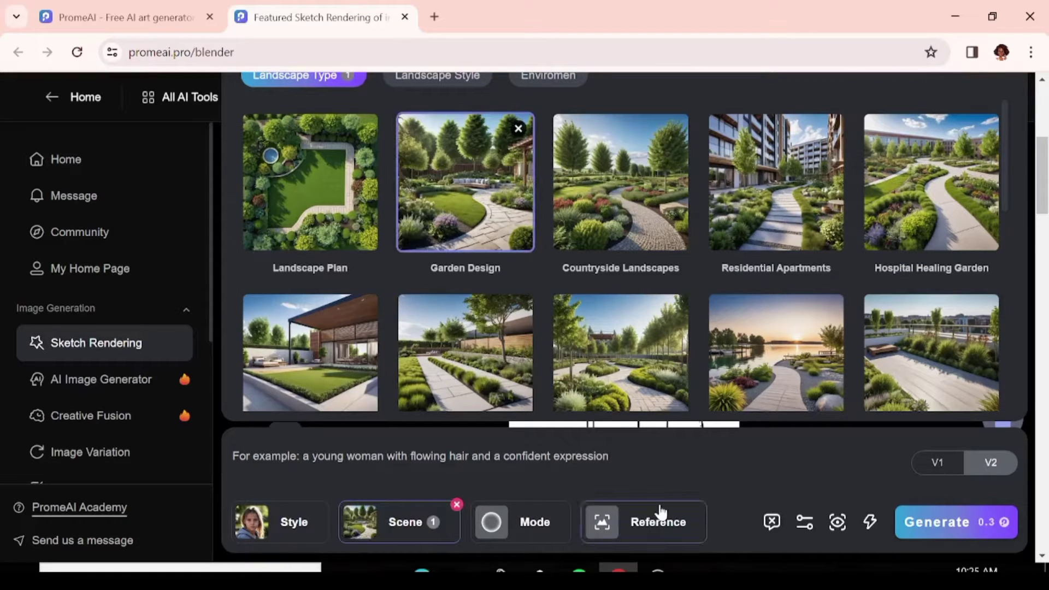
Step: Use the uploaded shovel sketch as the reference image and leave the prompt box empty
left_click(553, 525)
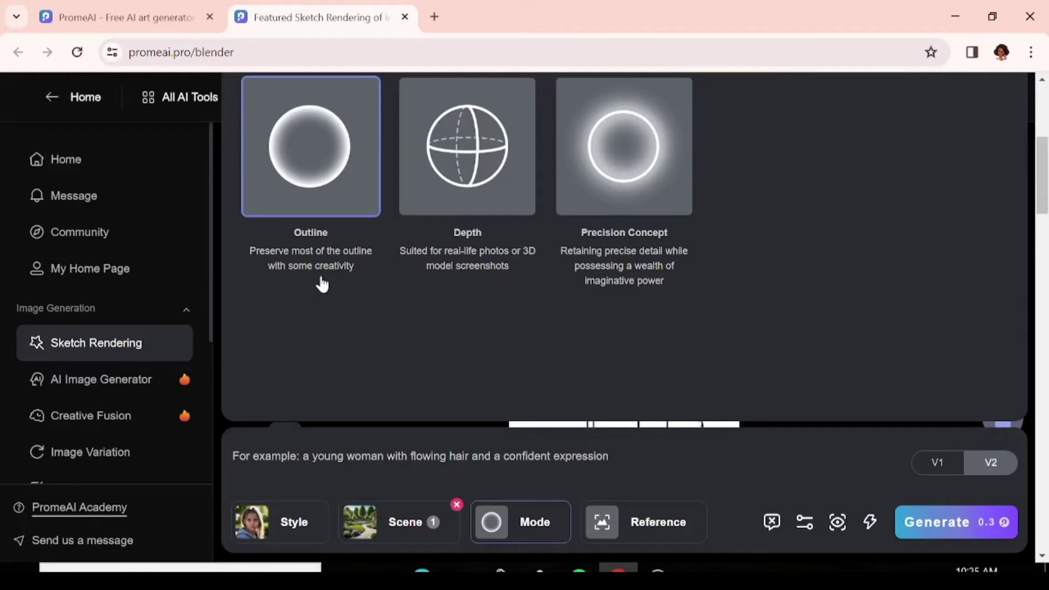
left_click(648, 526)
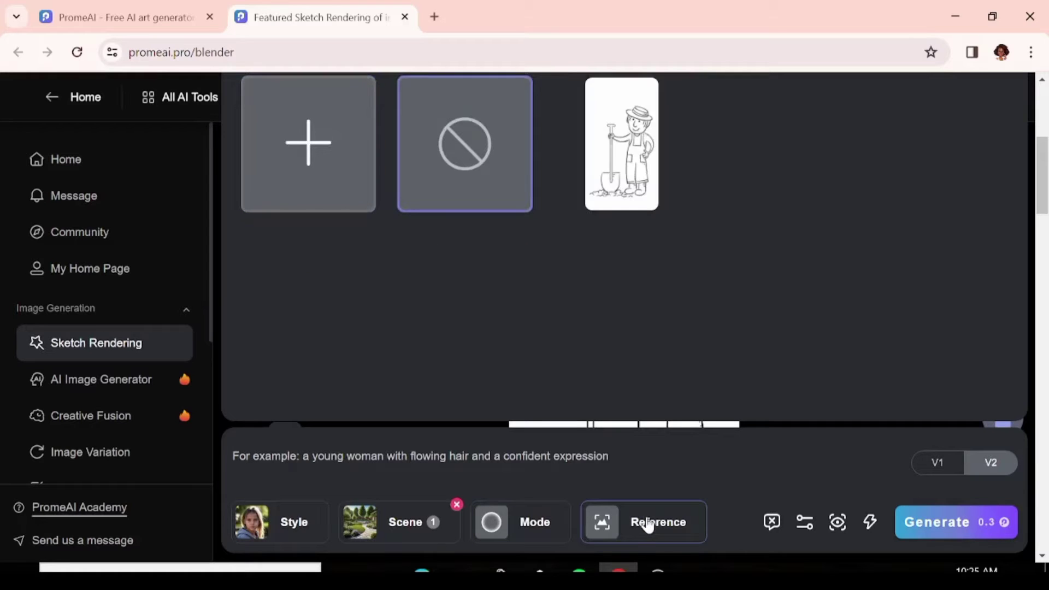
left_click(632, 173)
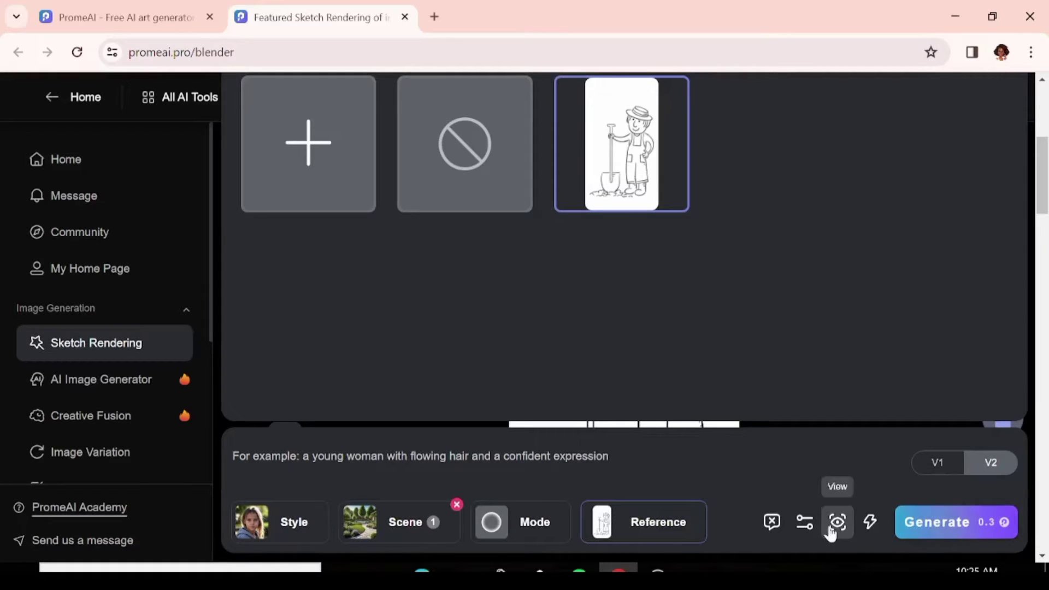
left_click(867, 526)
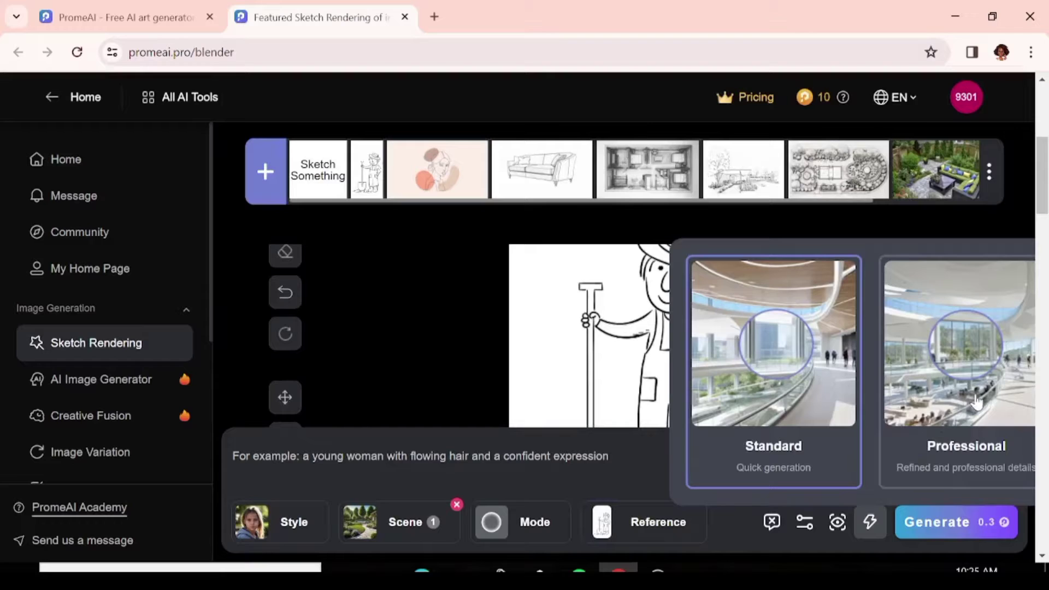
left_click(772, 523)
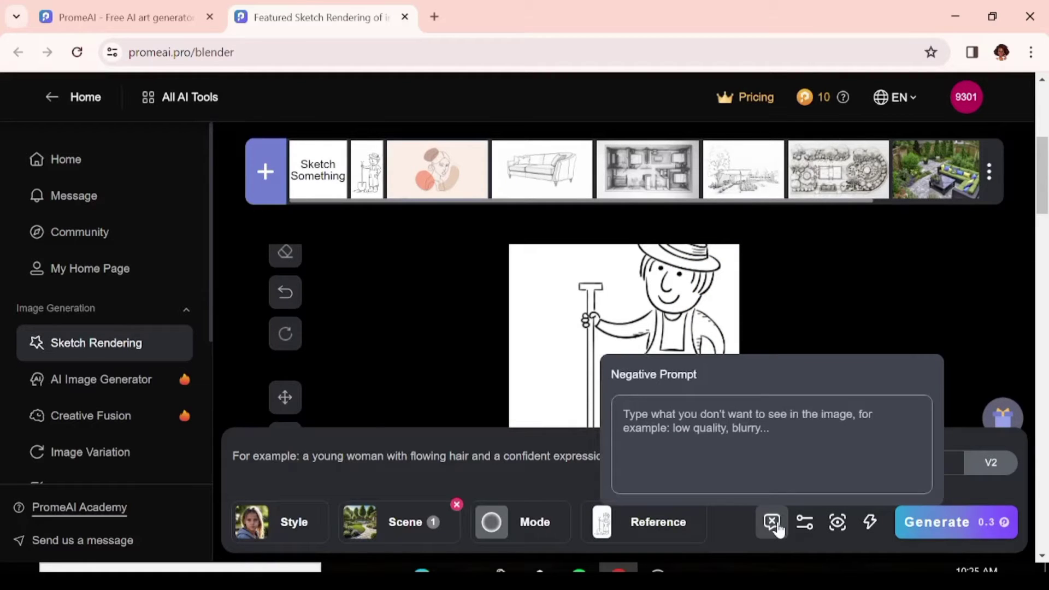
left_click(730, 536)
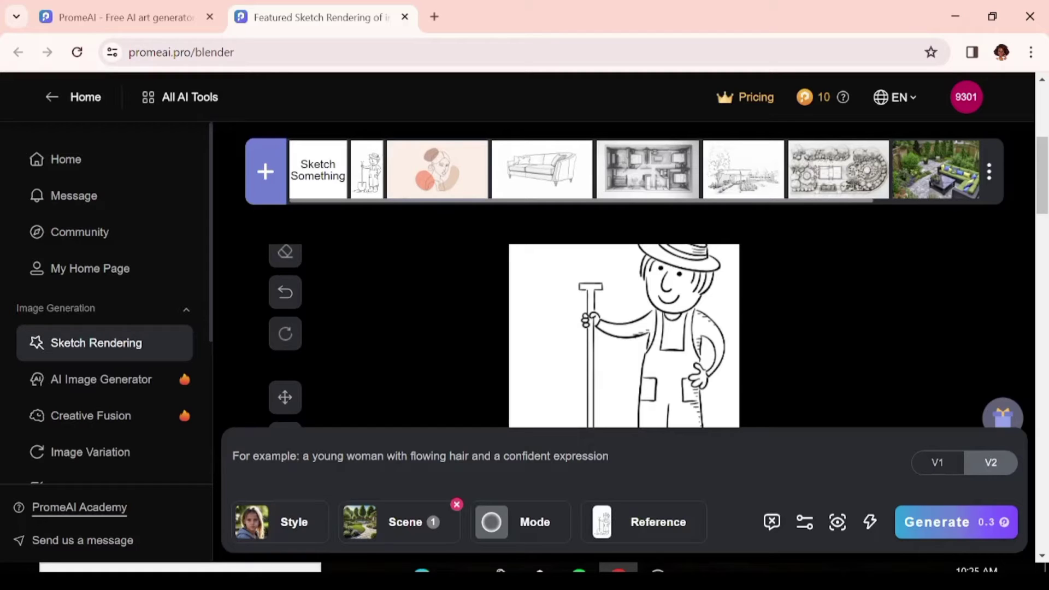
type("tht")
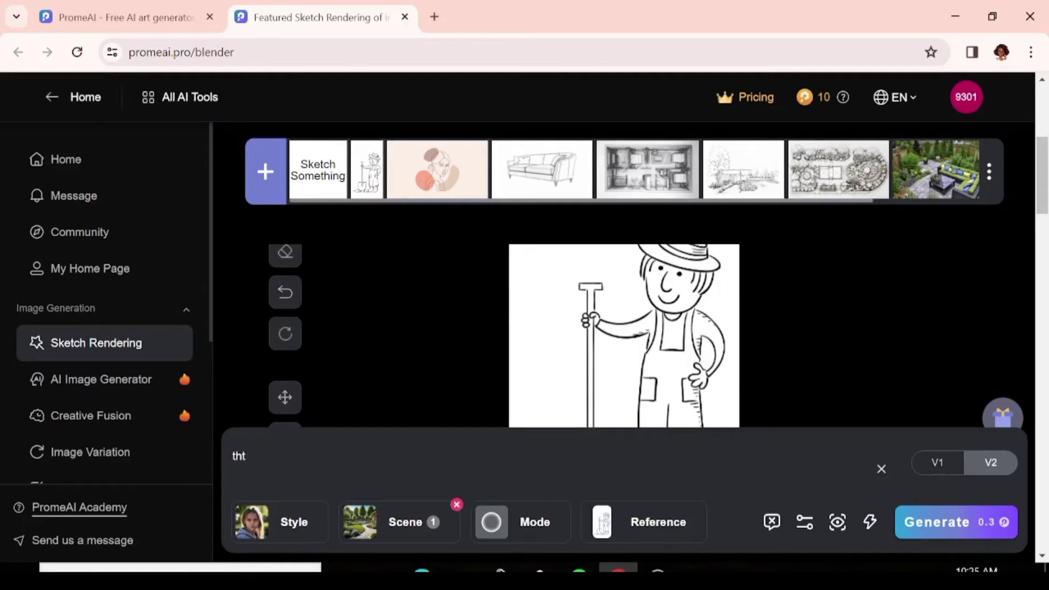
type("h")
key("BackSpace")
key("BackSpace")
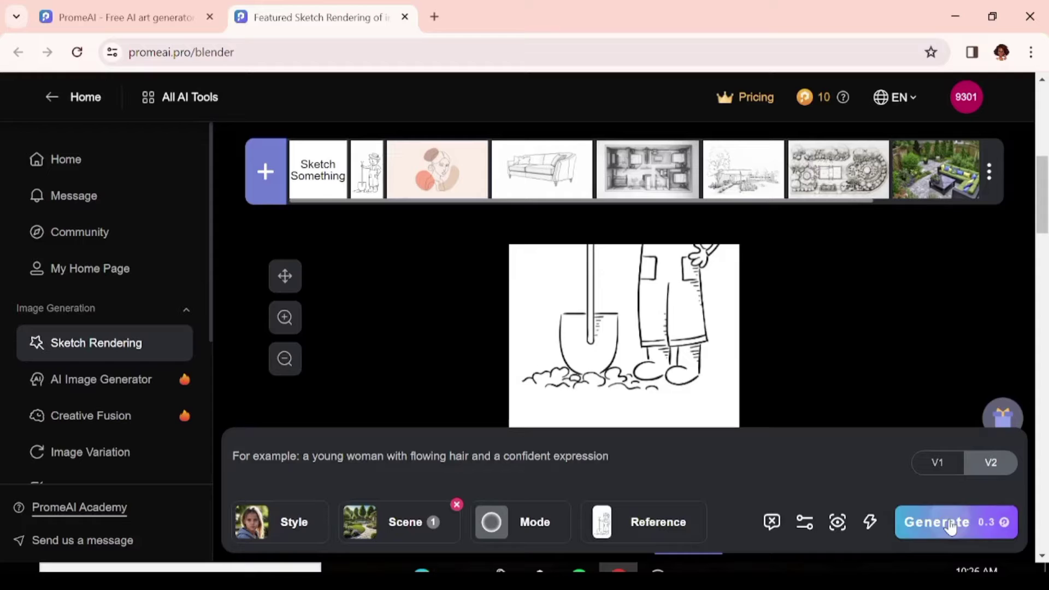
Step: Render the gardener sketch, then render it again in Precision Concept mode
left_click(950, 522)
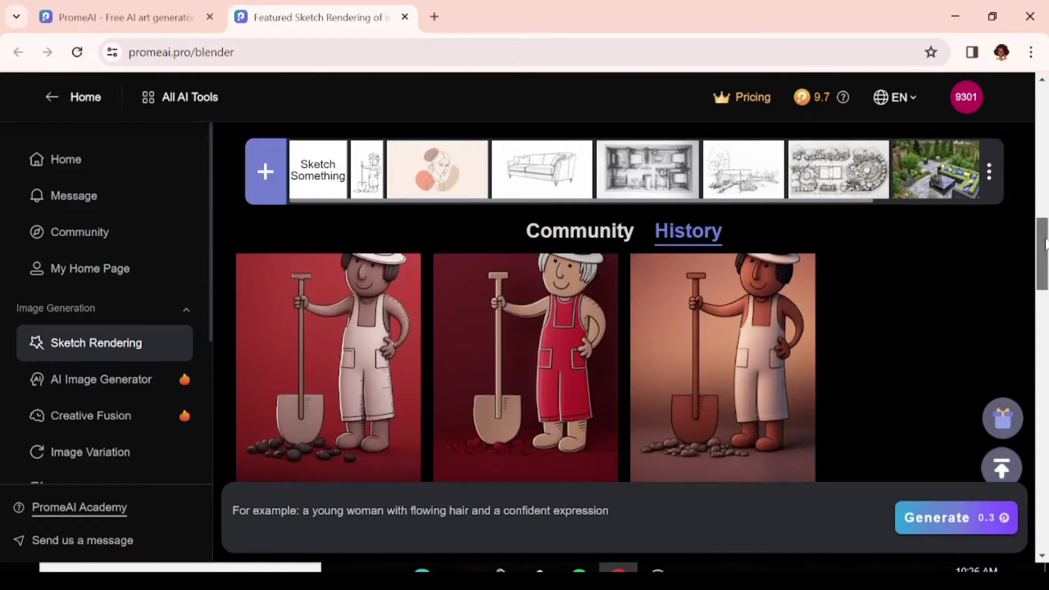
left_click_drag(1045, 244, 1045, 229)
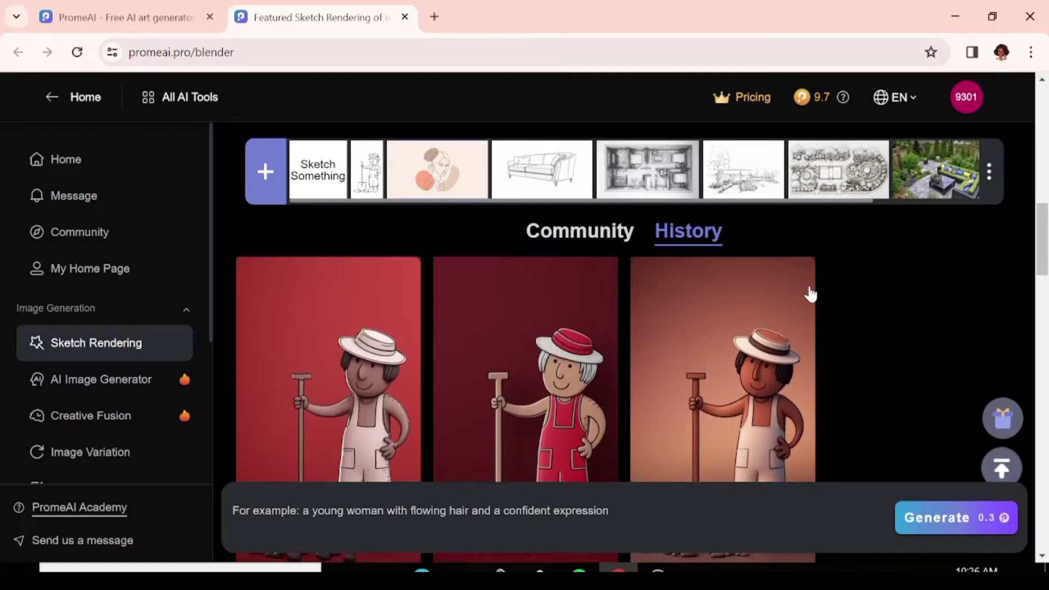
left_click(489, 520)
left_click(509, 523)
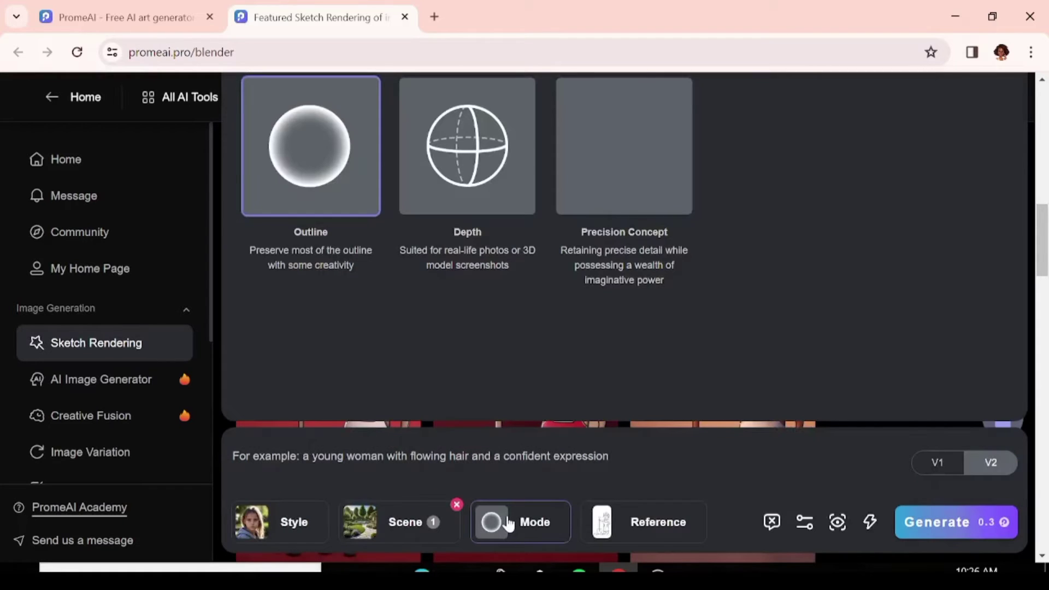
left_click(623, 155)
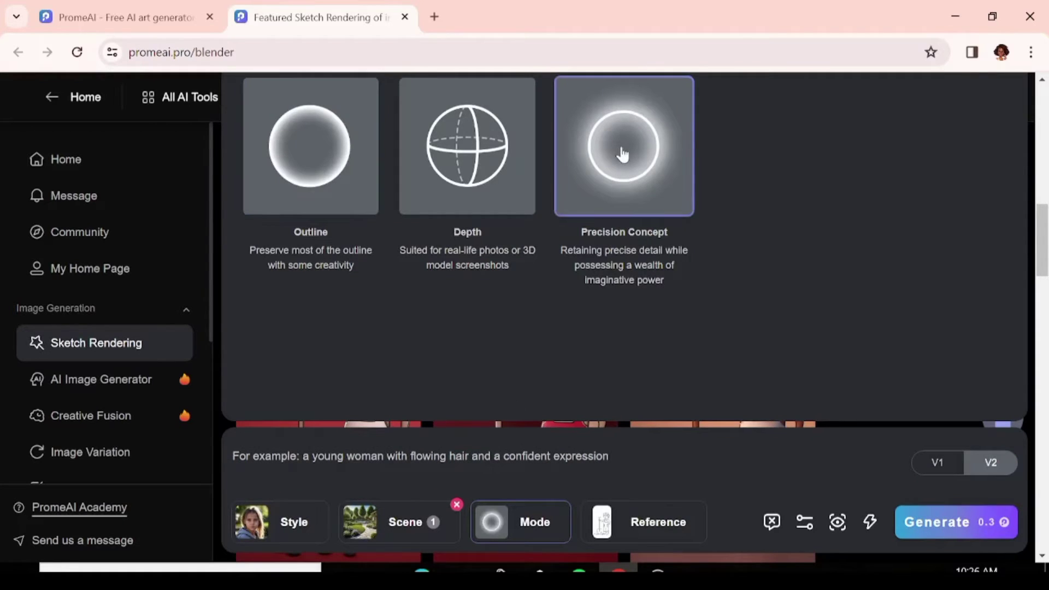
left_click(233, 457)
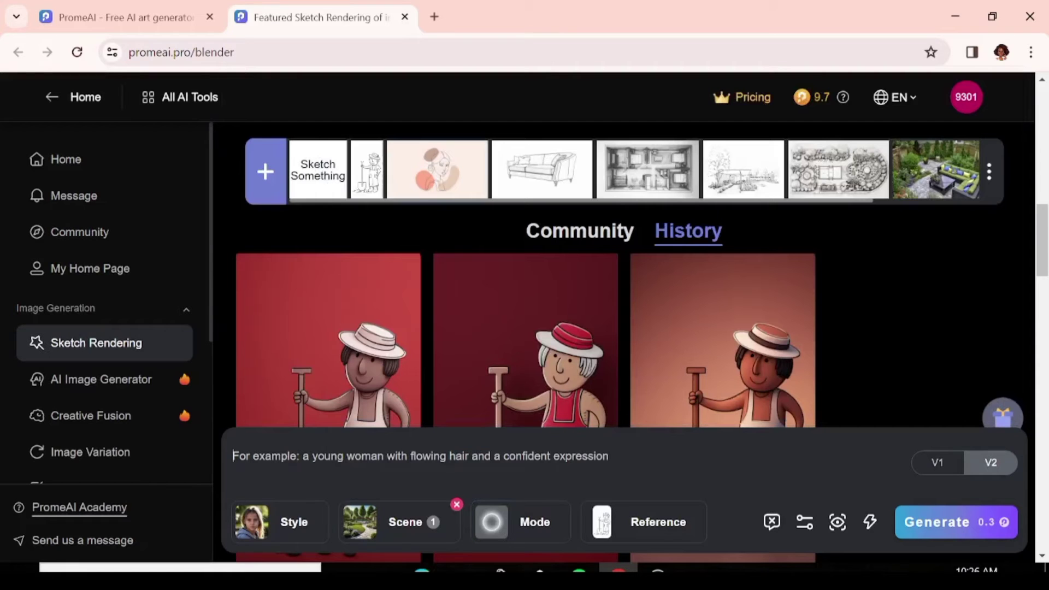
left_click(929, 524)
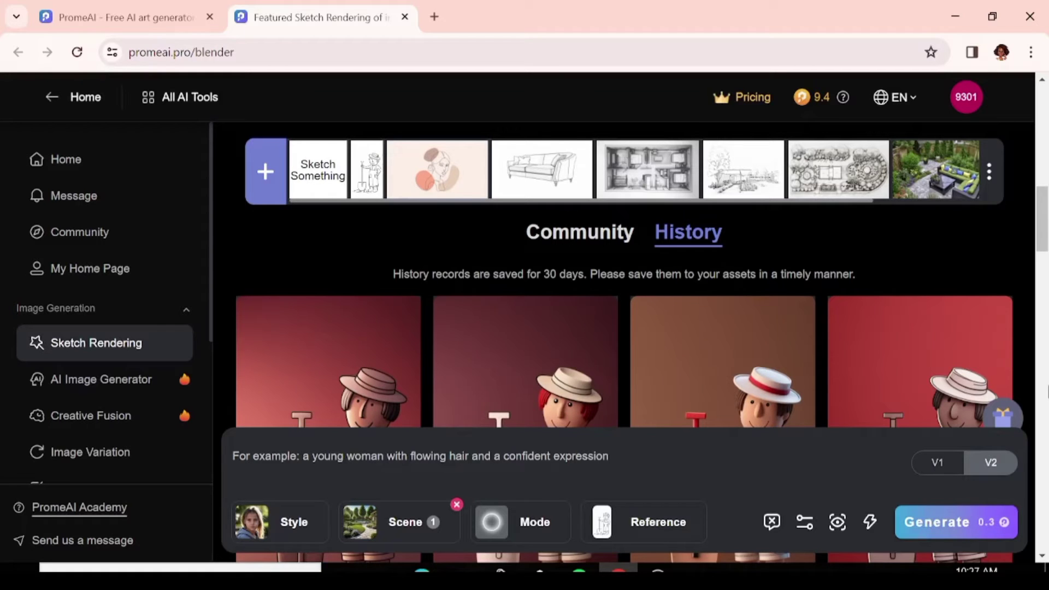
Step: Drop a new line drawing of a figure in shorts onto the canvas
scroll(1044, 239, "down", 3)
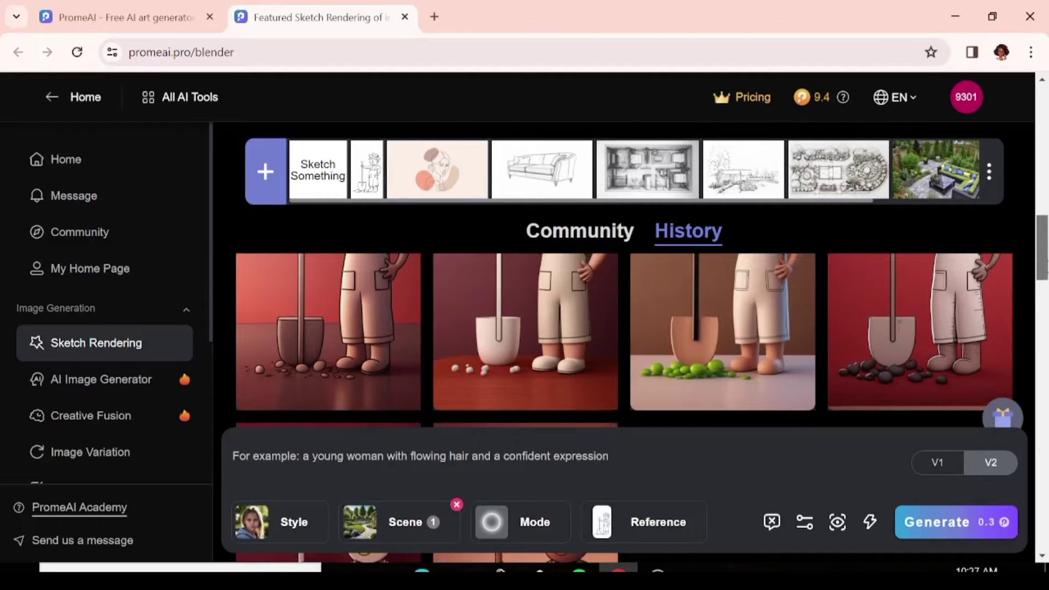
scroll(1044, 249, "up", 3)
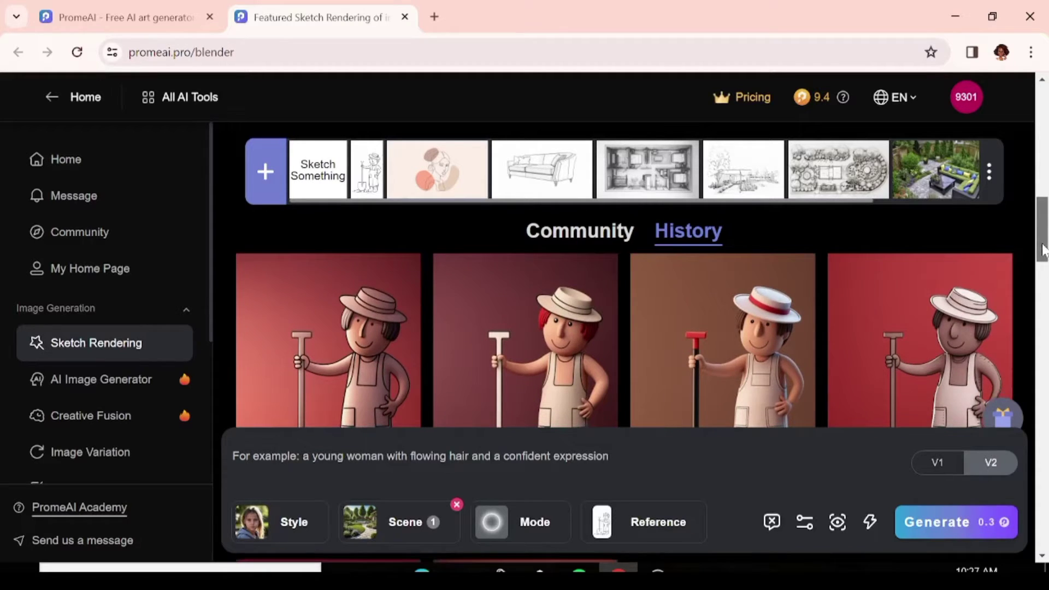
scroll(1043, 249, "down", 5)
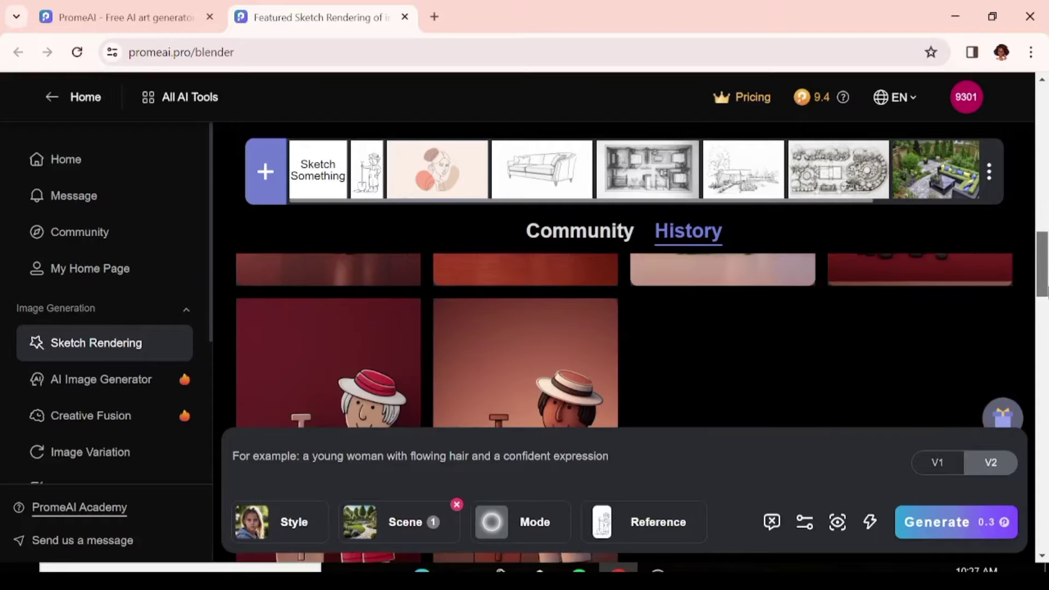
scroll(1043, 248, "up", 5)
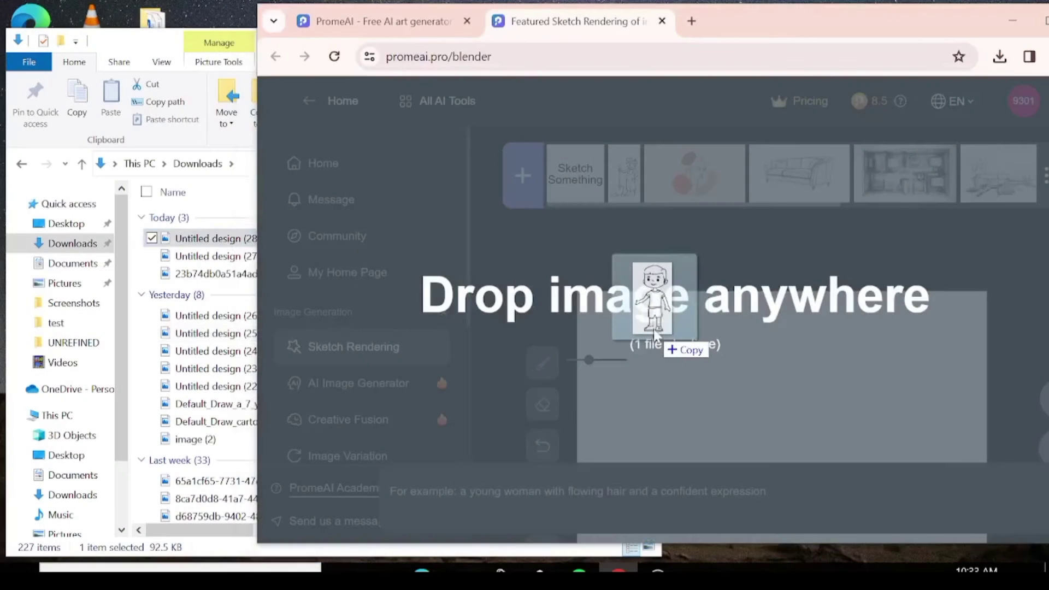
left_click_drag(656, 328, 654, 329)
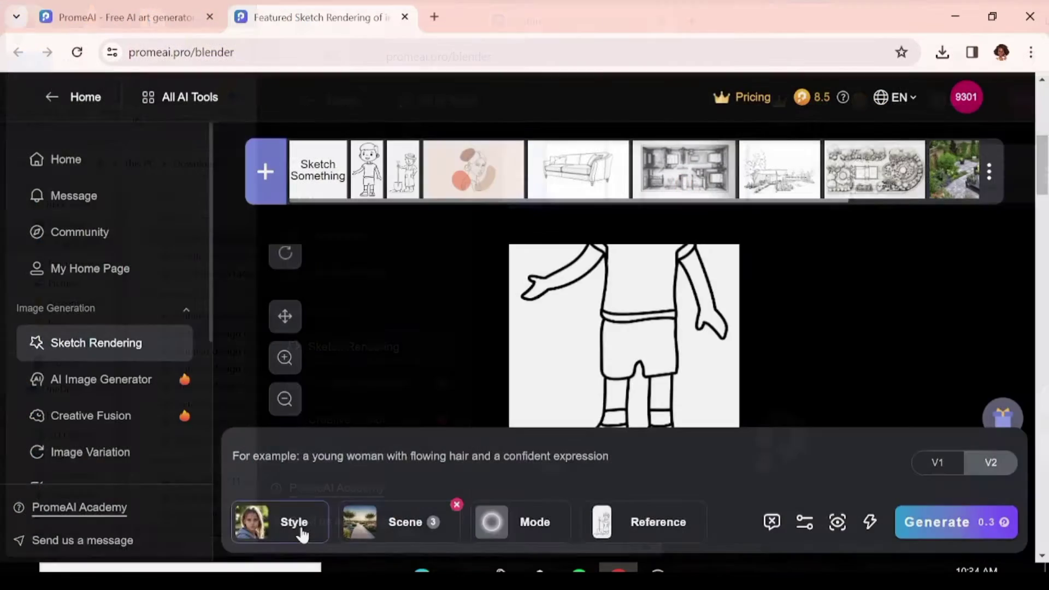
Step: Remove the scene presets, set the boy sketch as reference, and render it
left_click(295, 523)
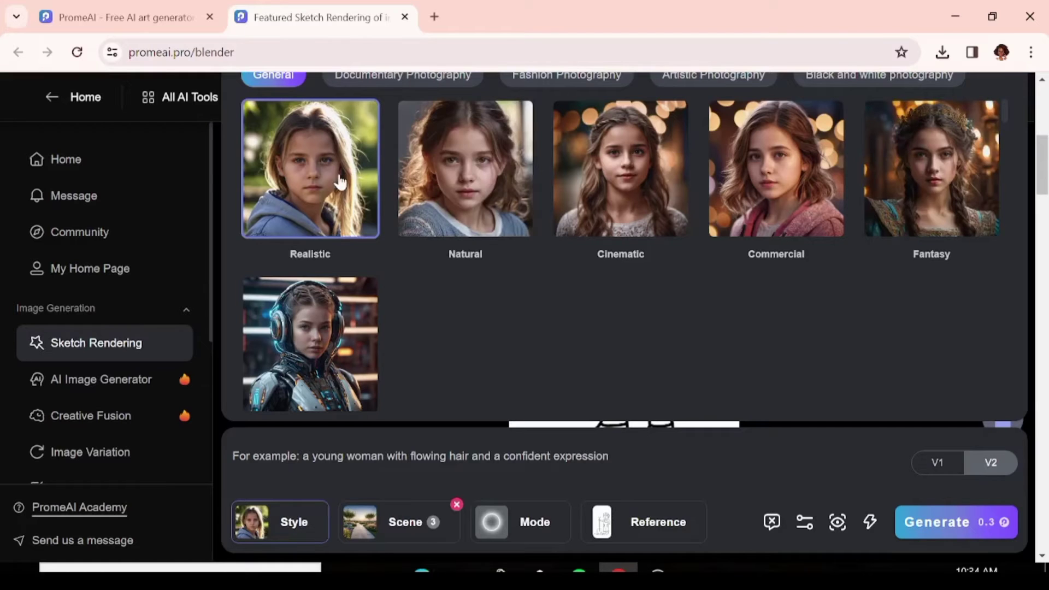
left_click(408, 524)
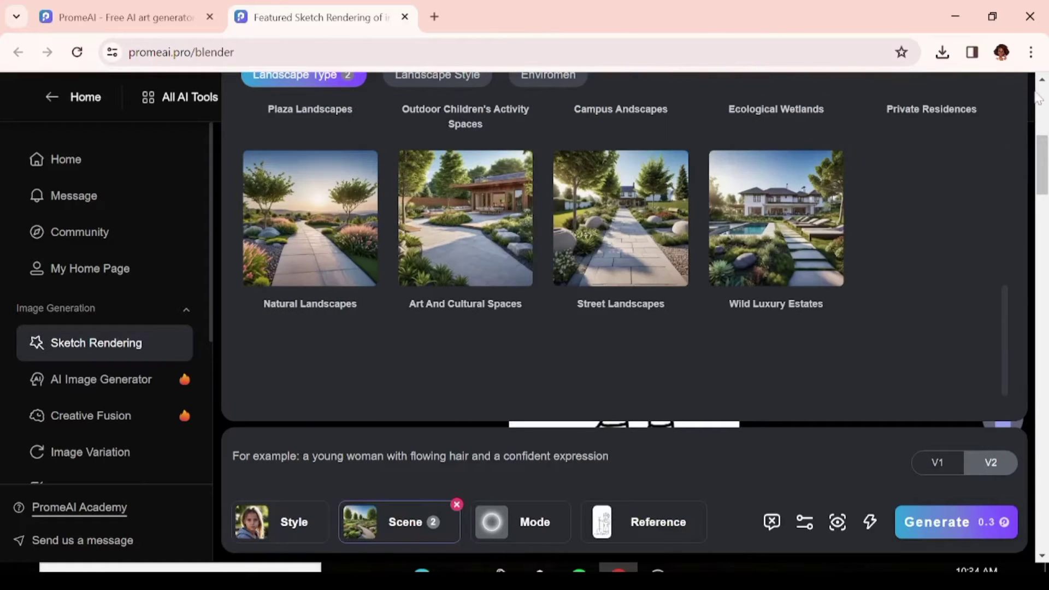
left_click(457, 505)
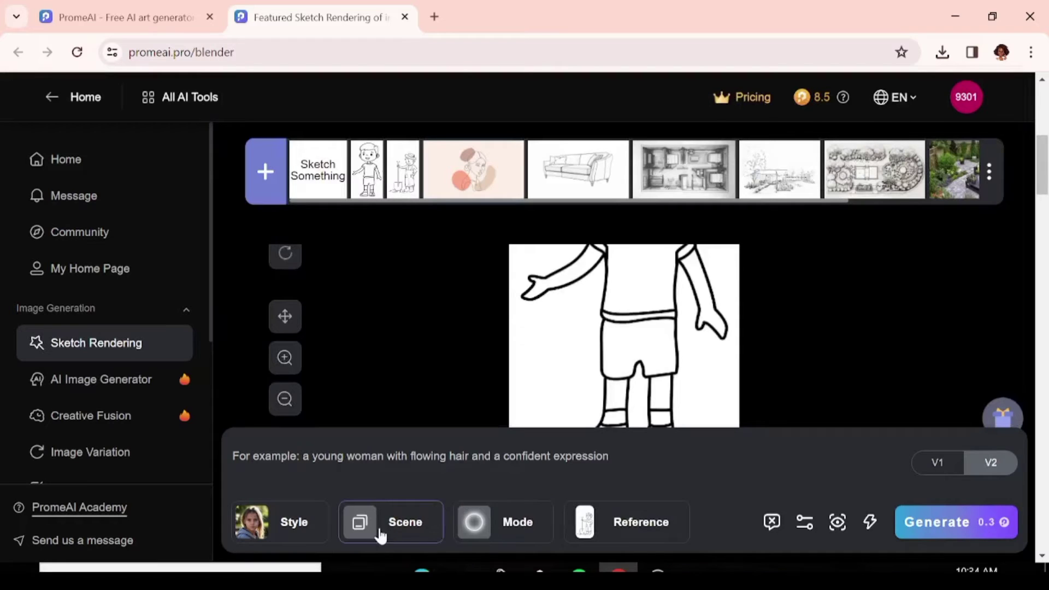
left_click(522, 525)
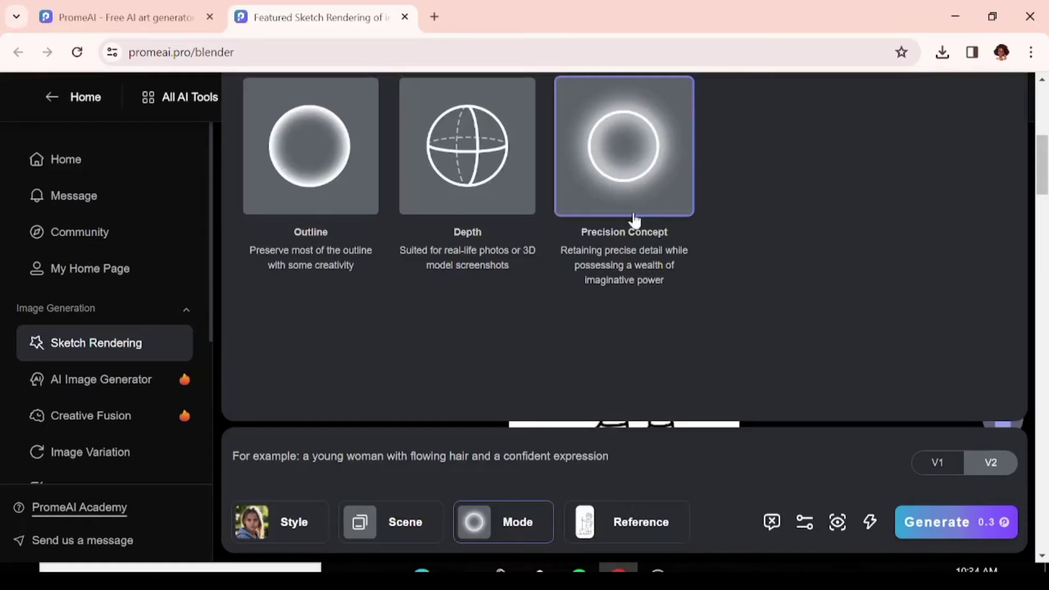
left_click(826, 302)
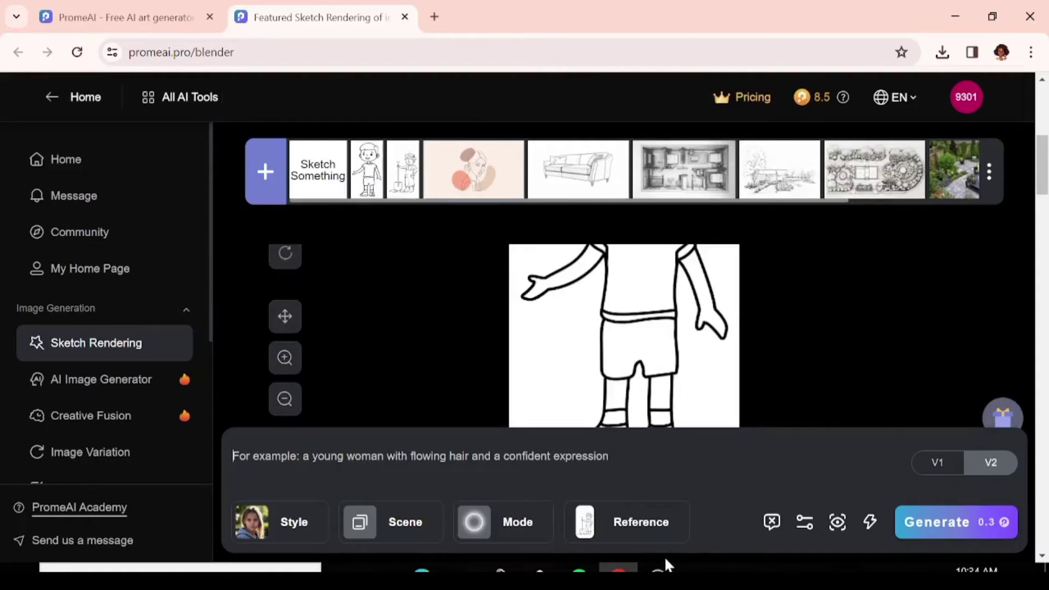
left_click(648, 532)
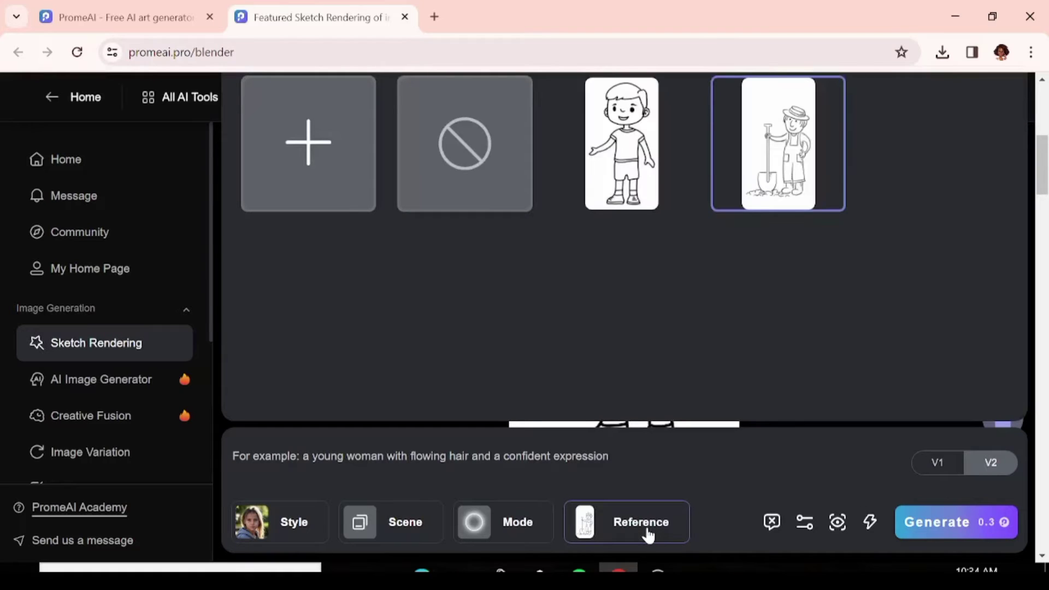
left_click(623, 169)
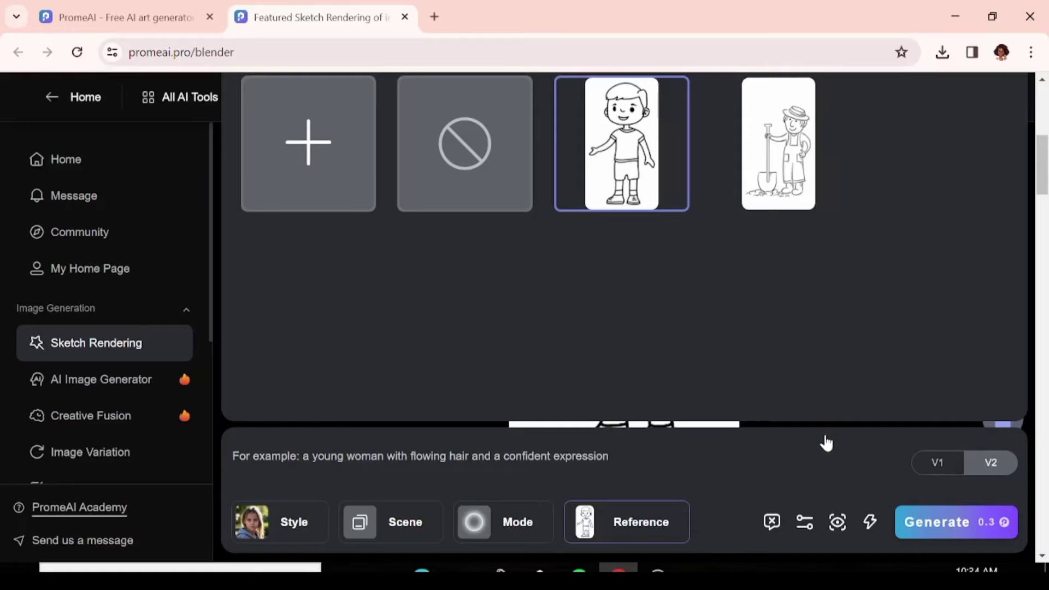
left_click(929, 524)
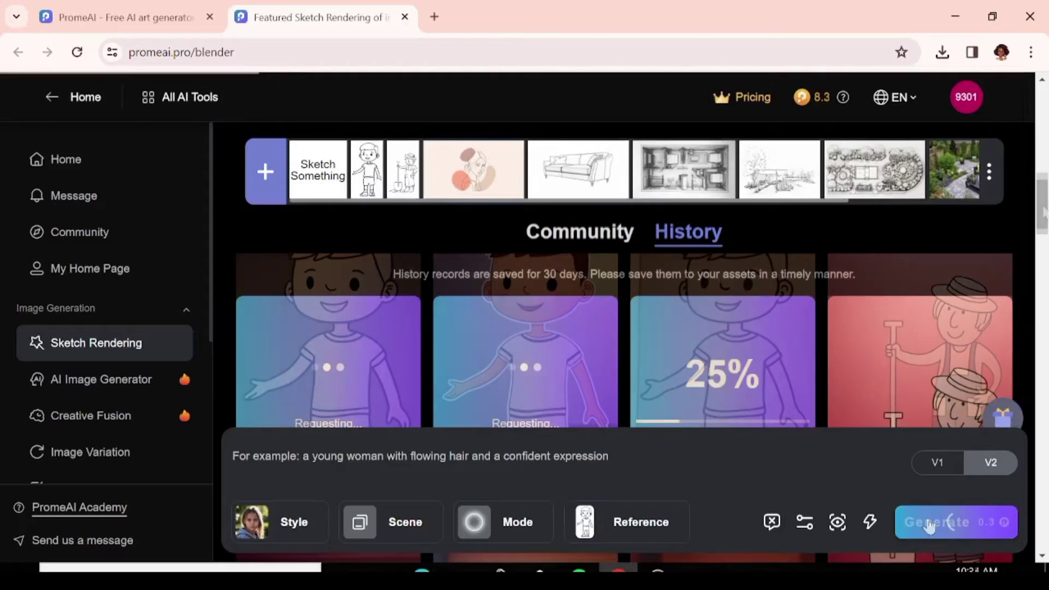
Step: Render the boy with the prompt 'a boy standing in a park'
scroll(1043, 212, "down", 1)
left_click_drag(1042, 212, 1042, 209)
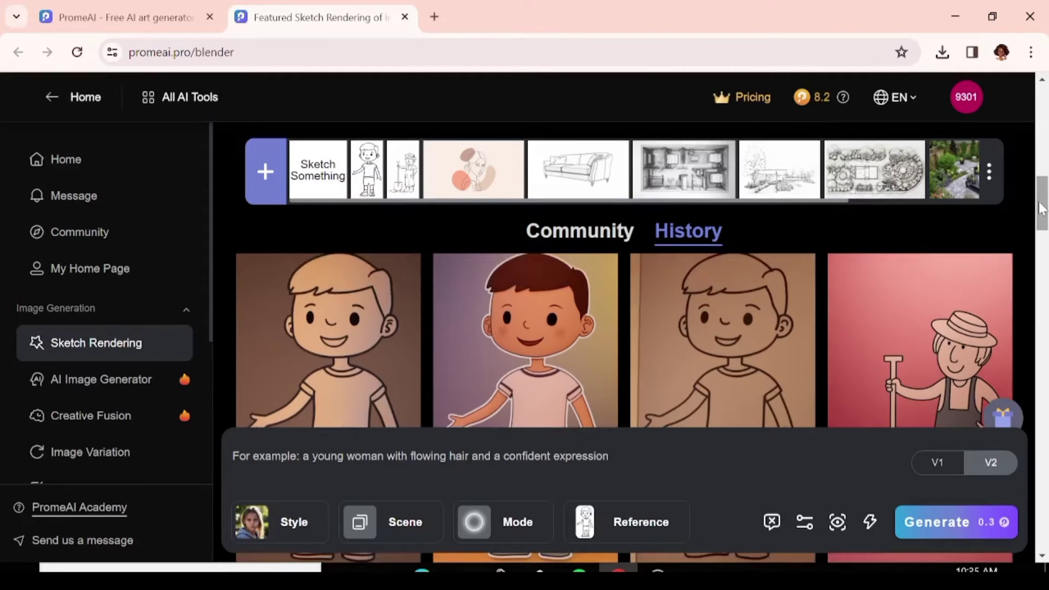
mouse_move(665, 408)
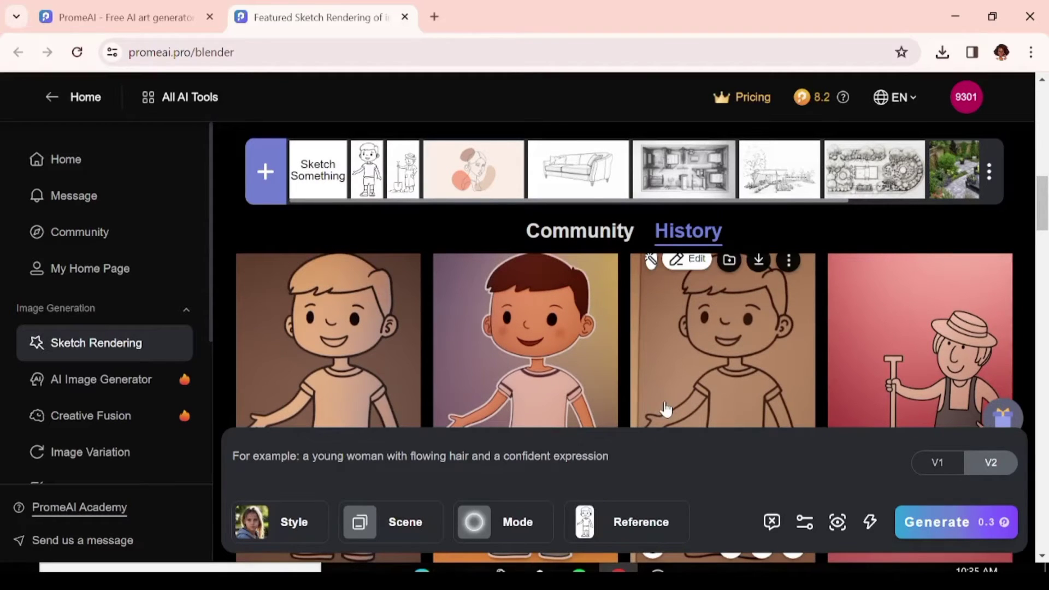
left_click(533, 535)
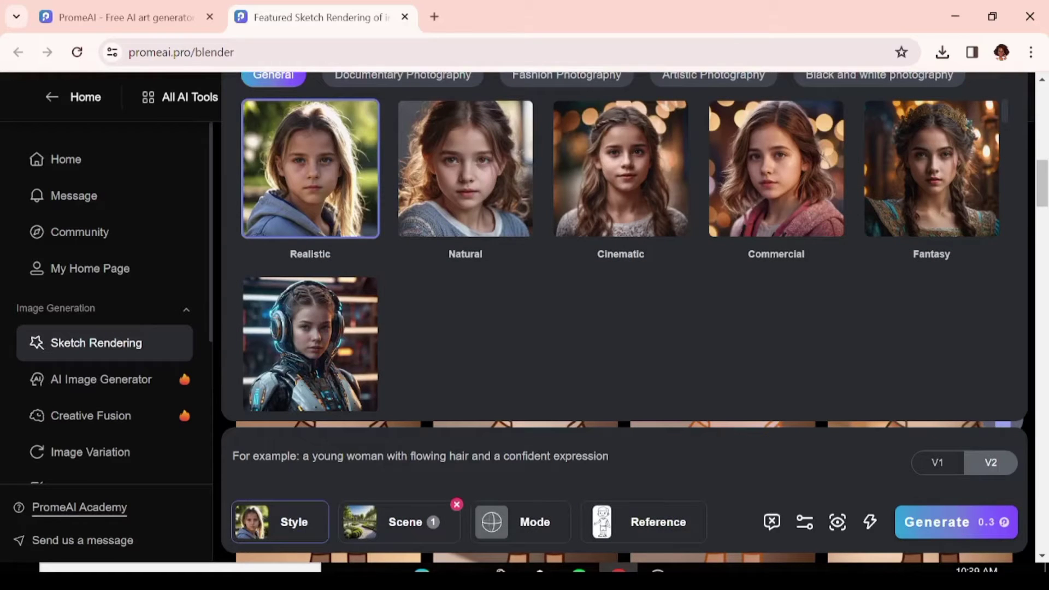
left_click(233, 456)
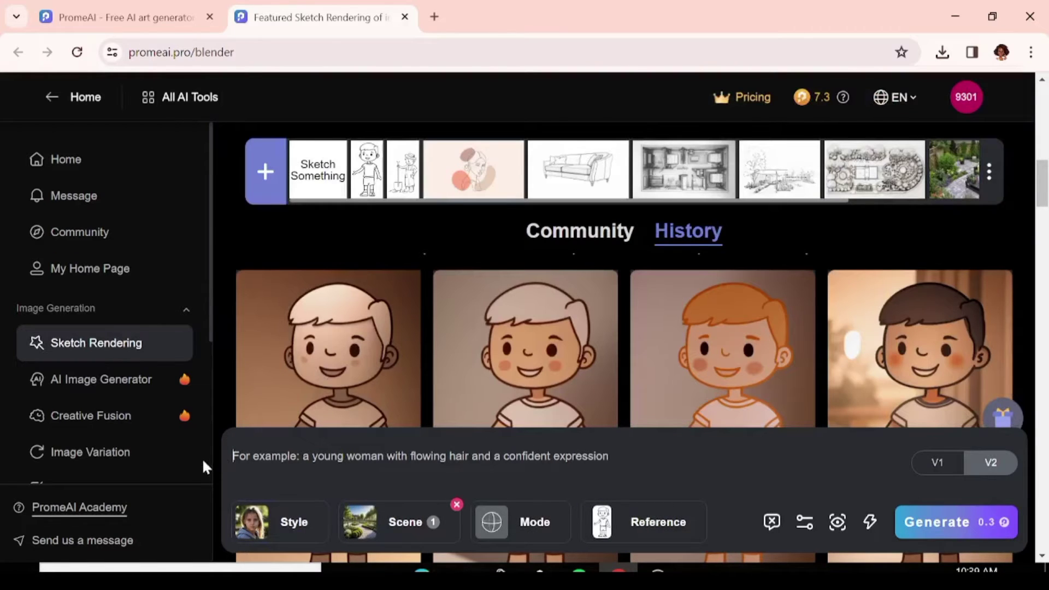
type("a b")
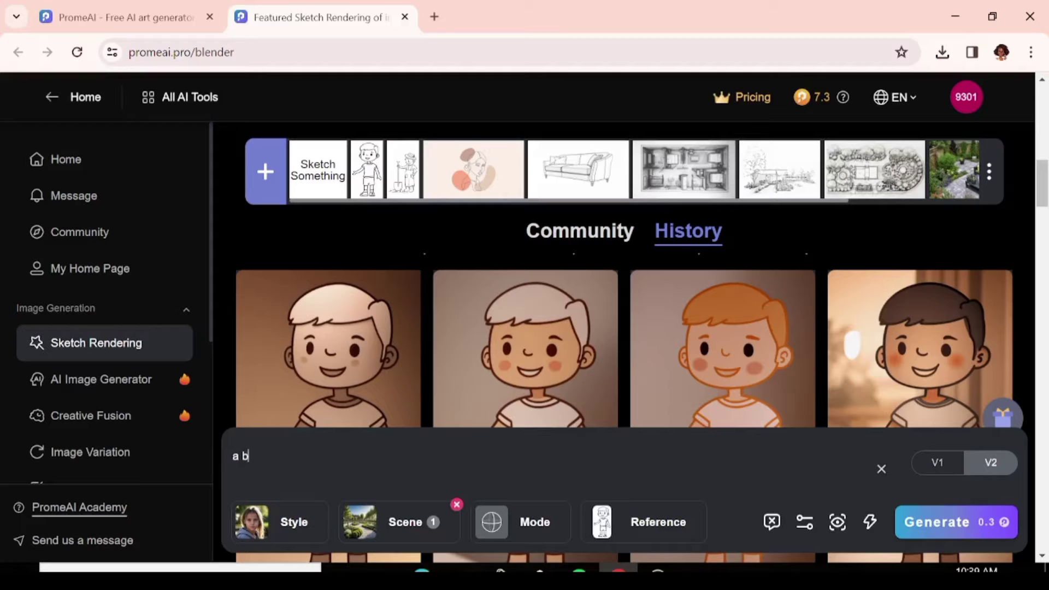
type("oy standing in a park")
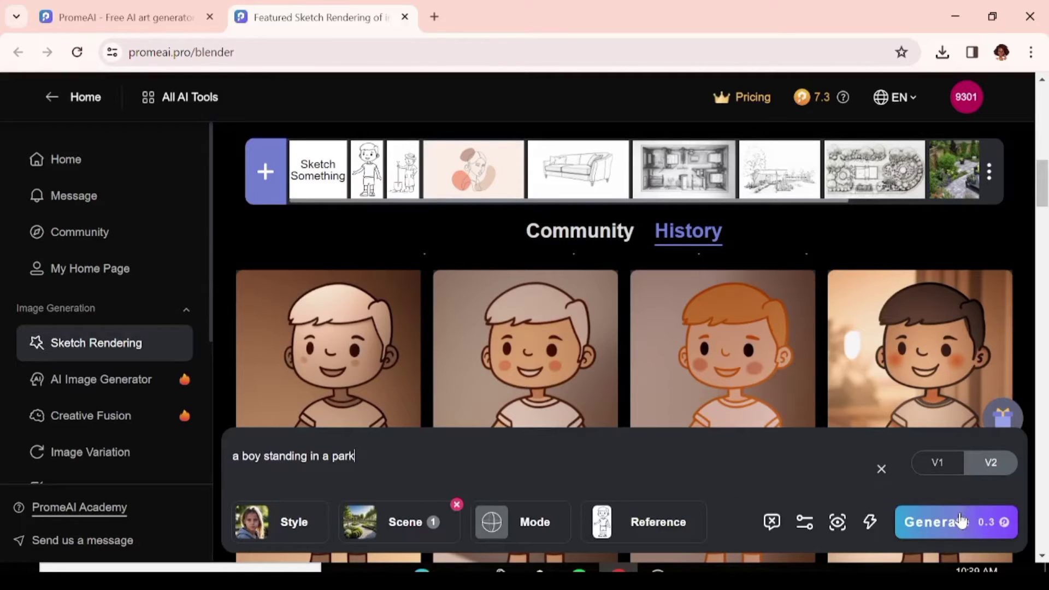
left_click(940, 522)
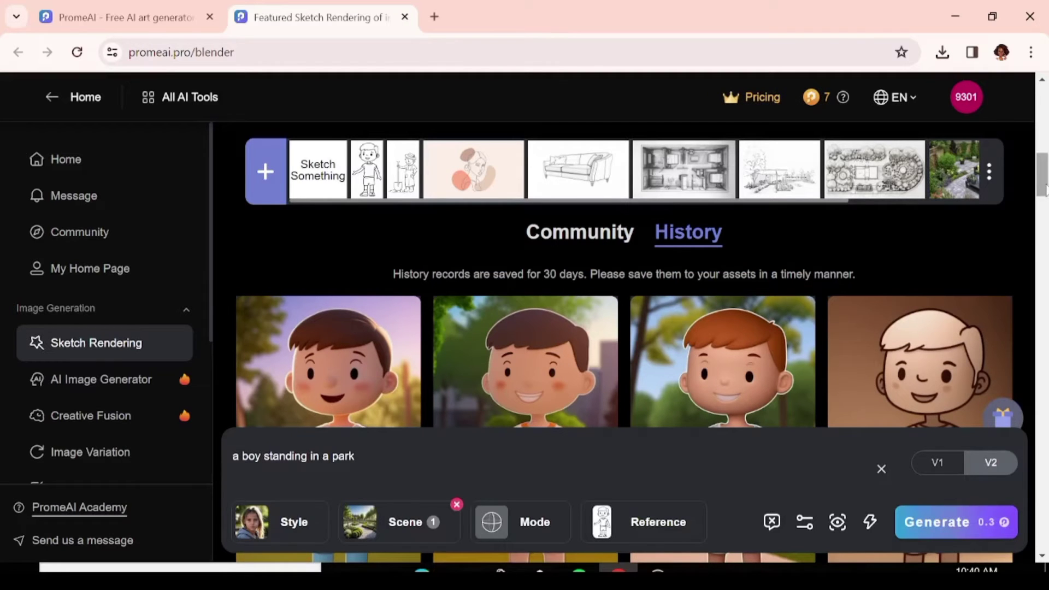
mouse_move(1043, 181)
left_mouse_down()
mouse_move(1043, 200)
mouse_move(1043, 188)
left_mouse_up()
Step: Raise Artistry, switch the mode from Depth to Precision Concept, and re-render the boy
left_click(805, 523)
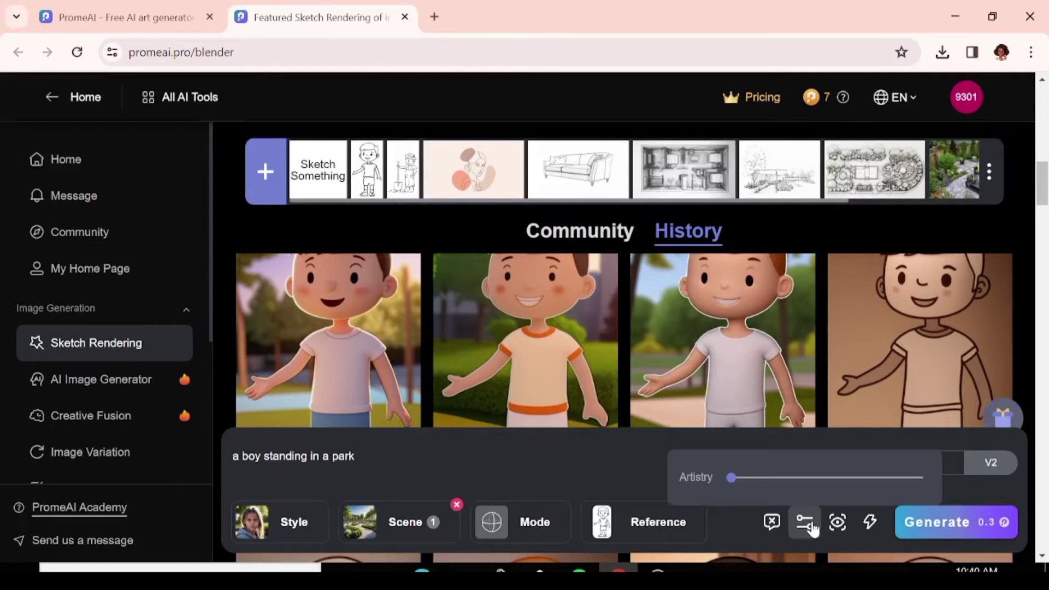
left_click(818, 477)
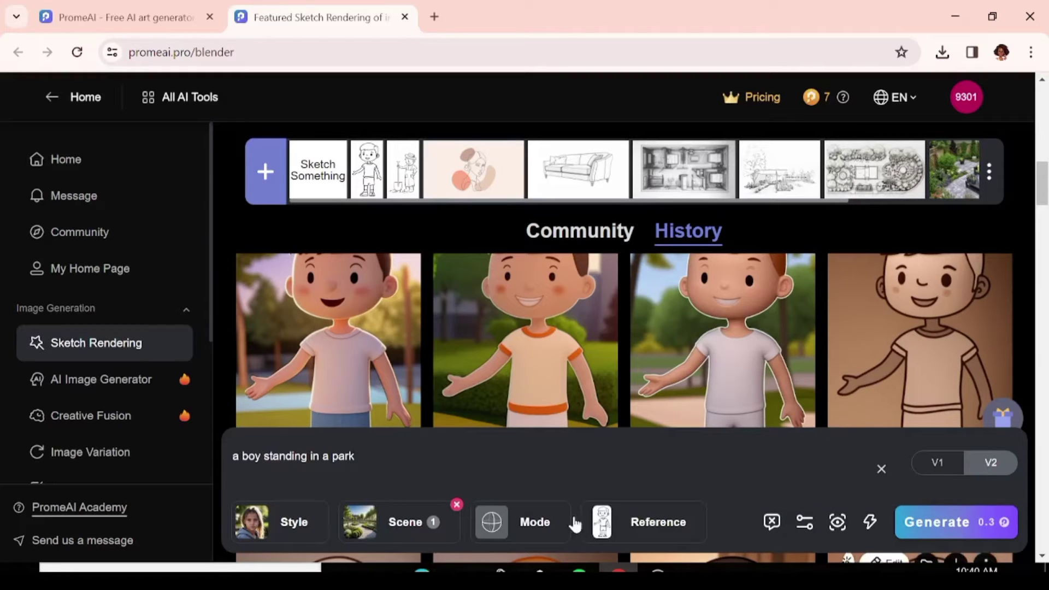
left_click(522, 524)
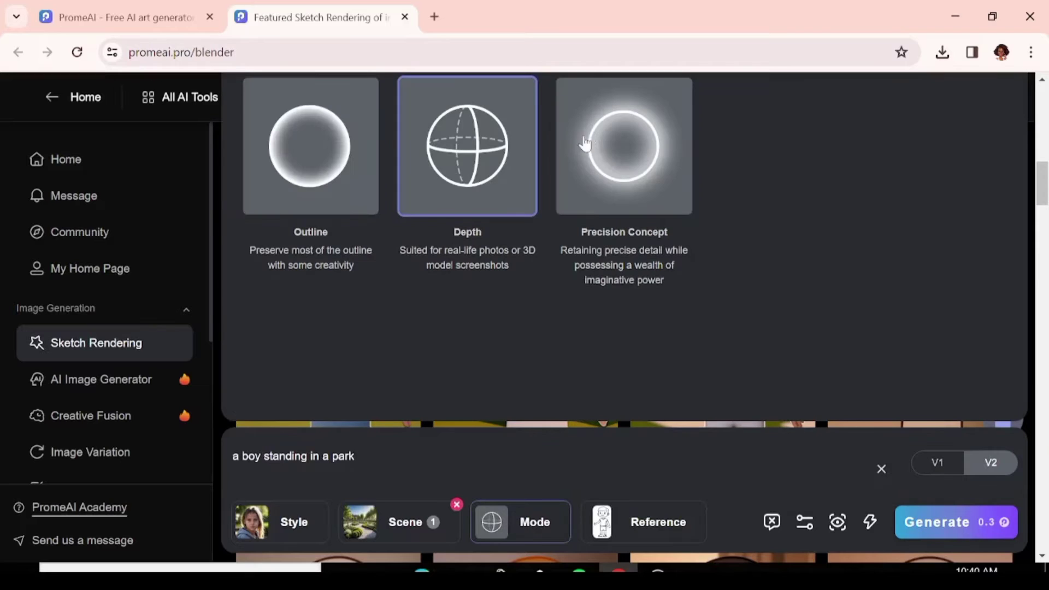
left_click(617, 155)
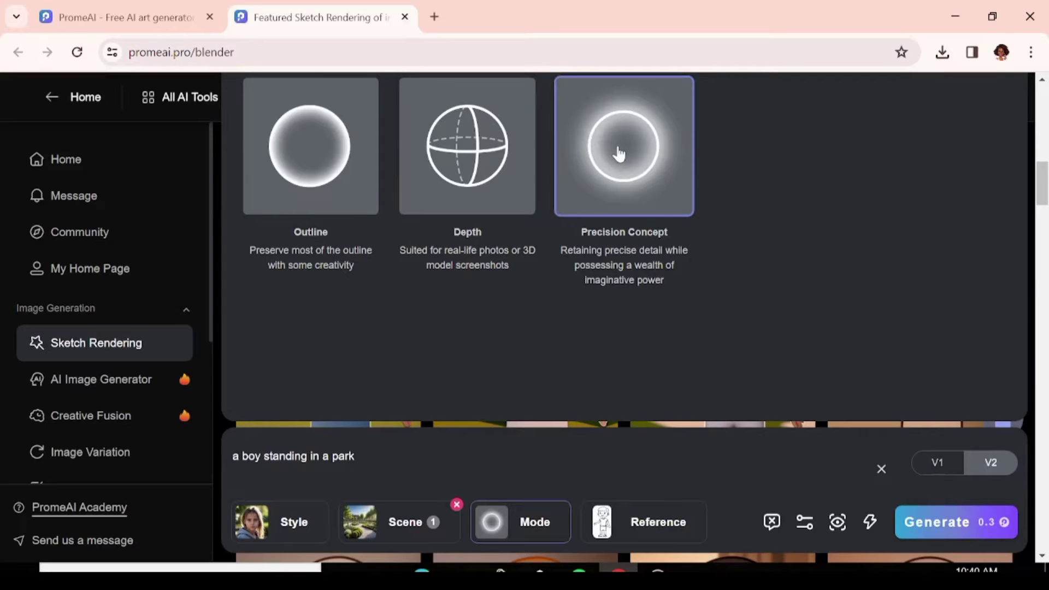
left_click(929, 523)
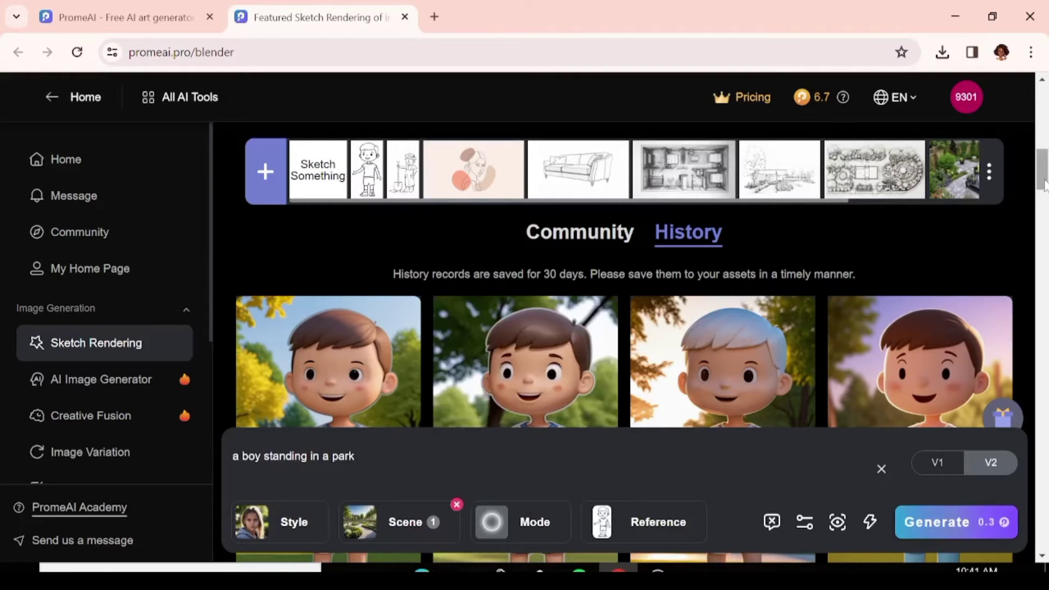
Step: Set Artistry to 95, re-render the boy, and preview the second render beside its sketch
left_click_drag(1043, 181, 1045, 202)
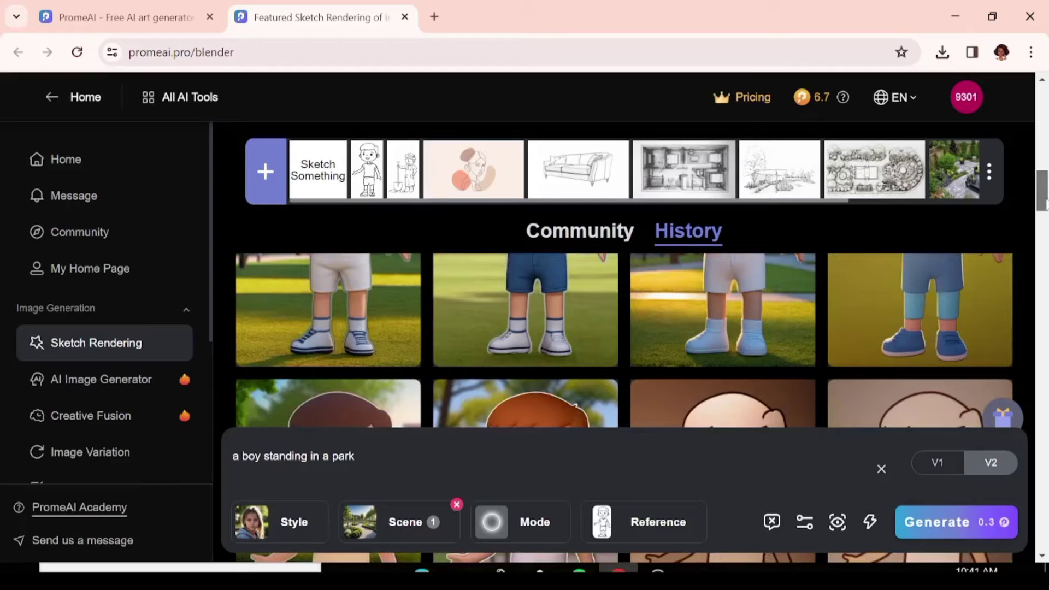
scroll(928, 382, "up", 3)
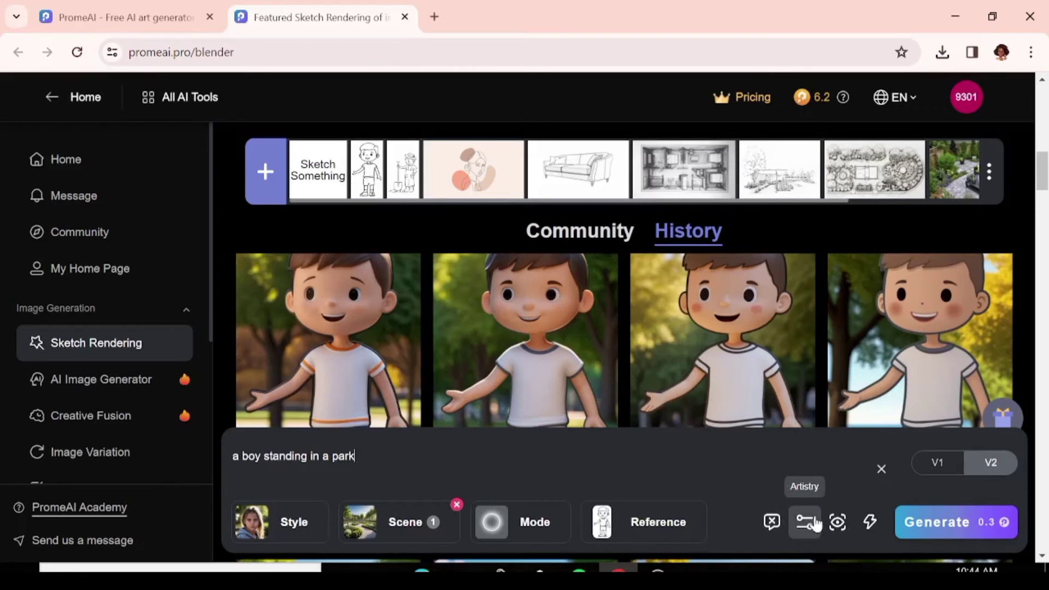
left_click(806, 523)
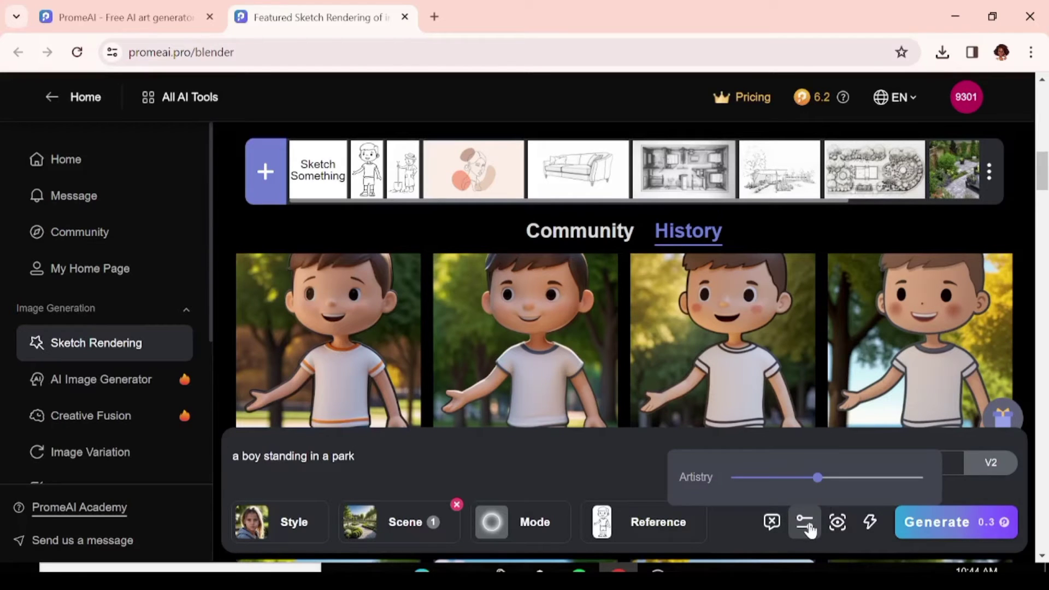
left_click_drag(821, 480, 916, 477)
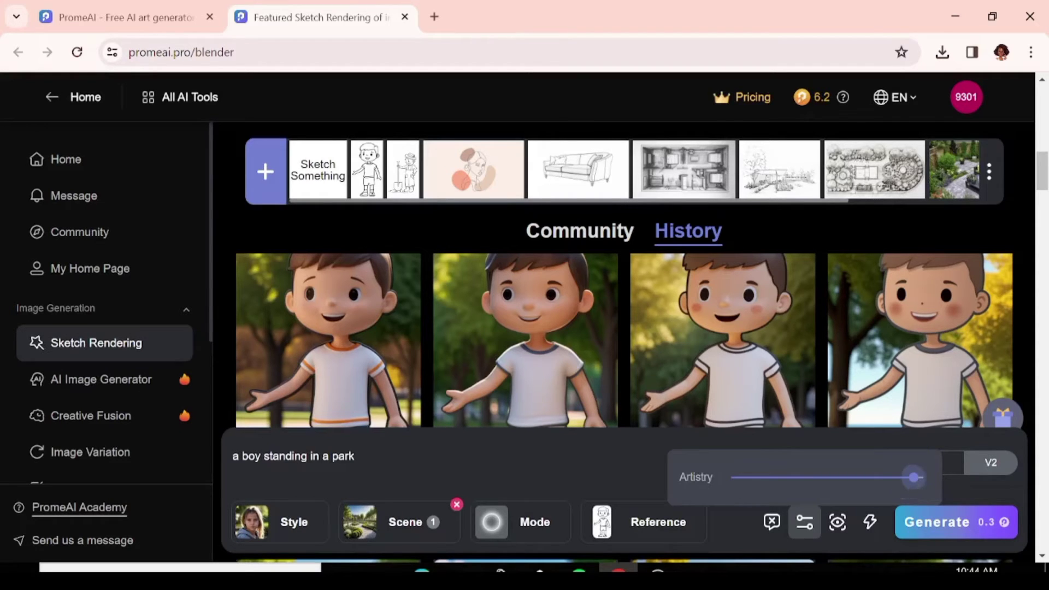
left_click(932, 516)
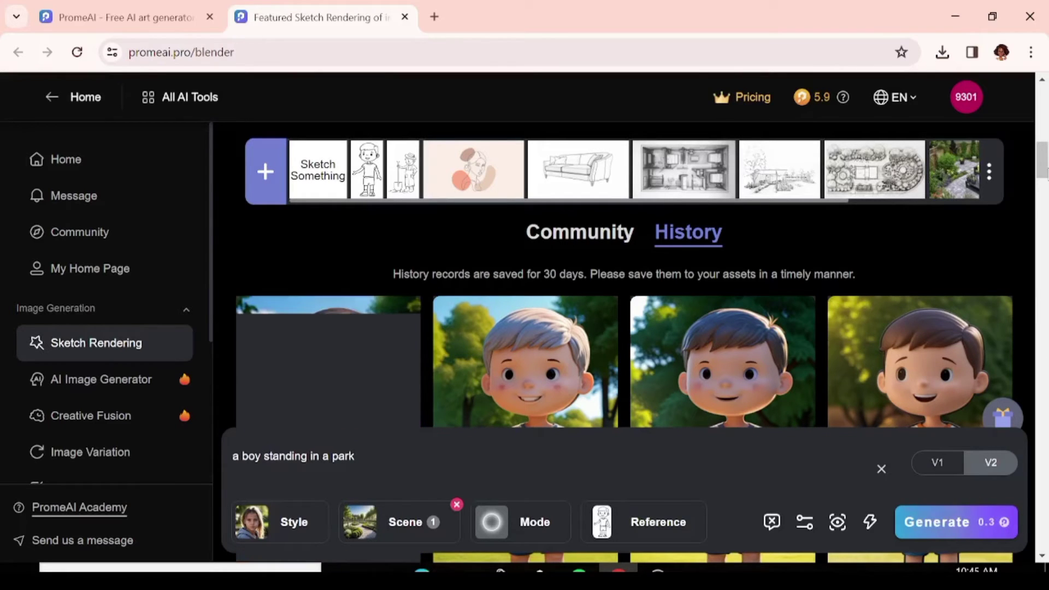
mouse_move(1045, 163)
left_mouse_down()
mouse_move(1045, 182)
mouse_move(1044, 167)
left_mouse_up()
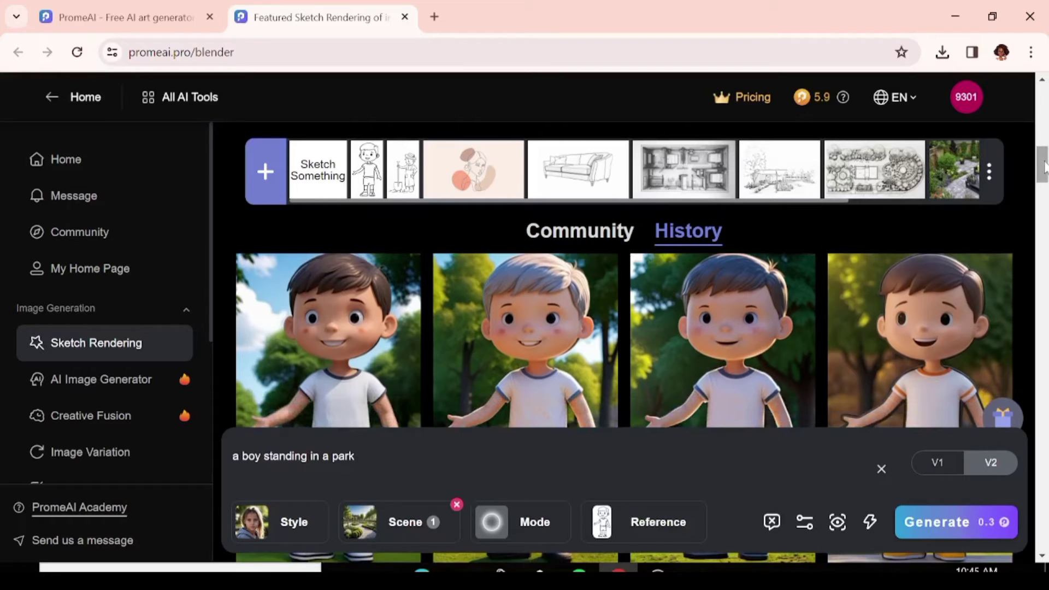
left_click(571, 367)
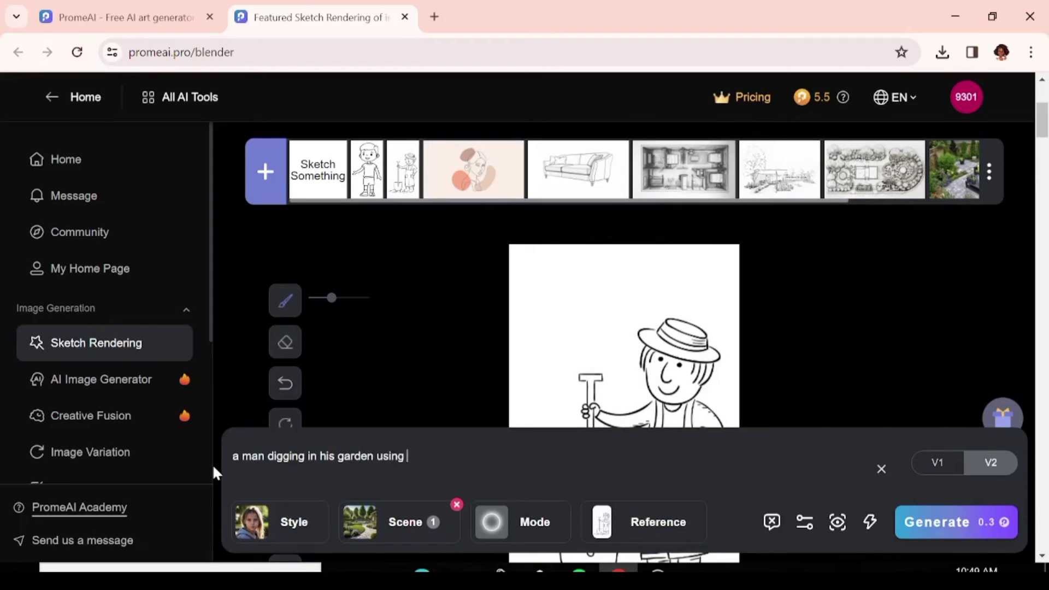
Step: Complete the prompt with 'shovel', check the Artistry setting, and generate the gardener renders
type("shovel")
left_click(805, 522)
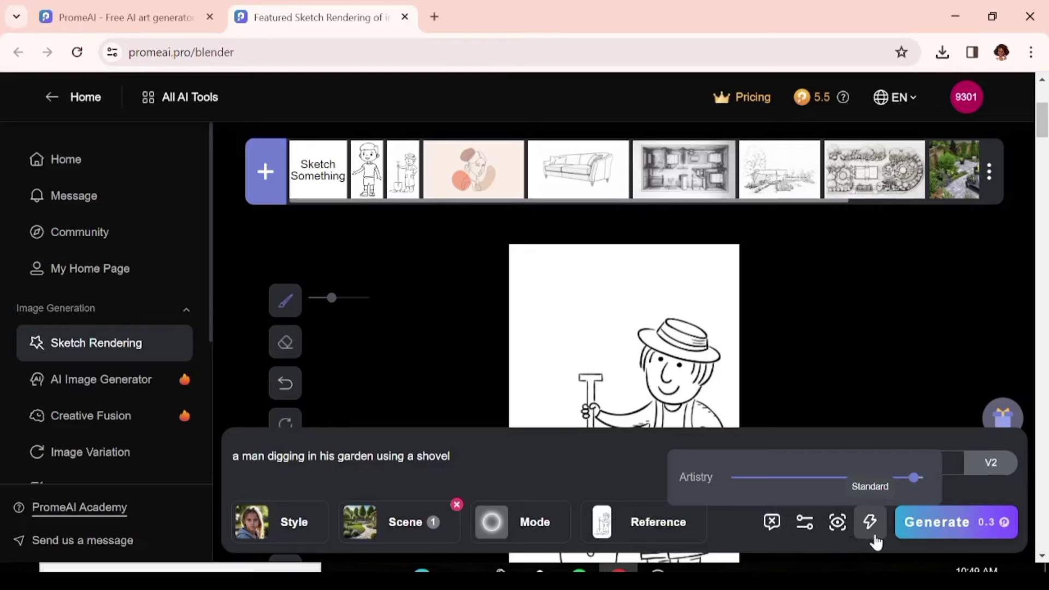
left_click(861, 398)
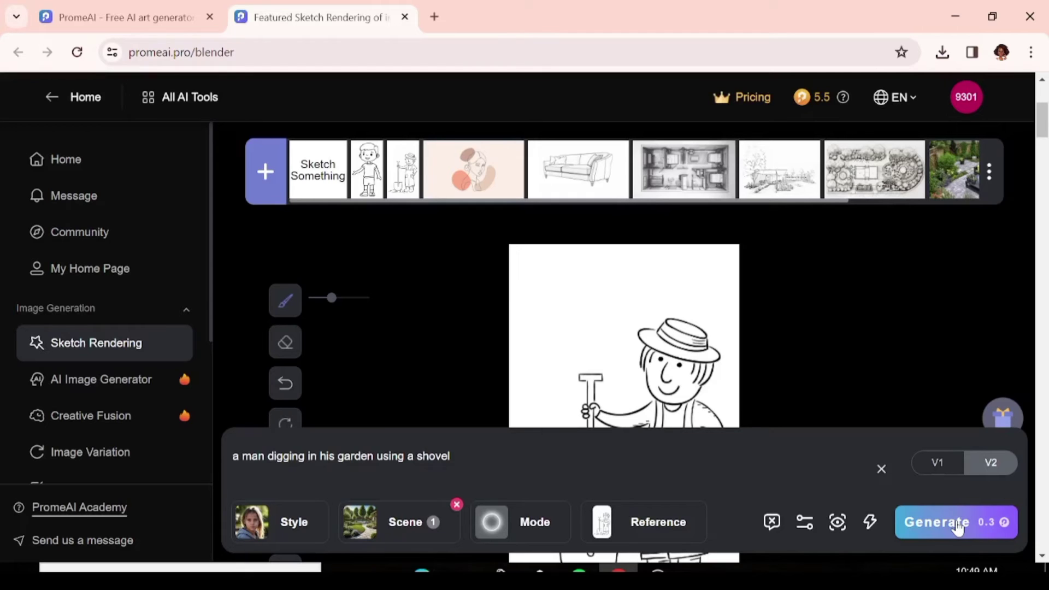
left_click(956, 524)
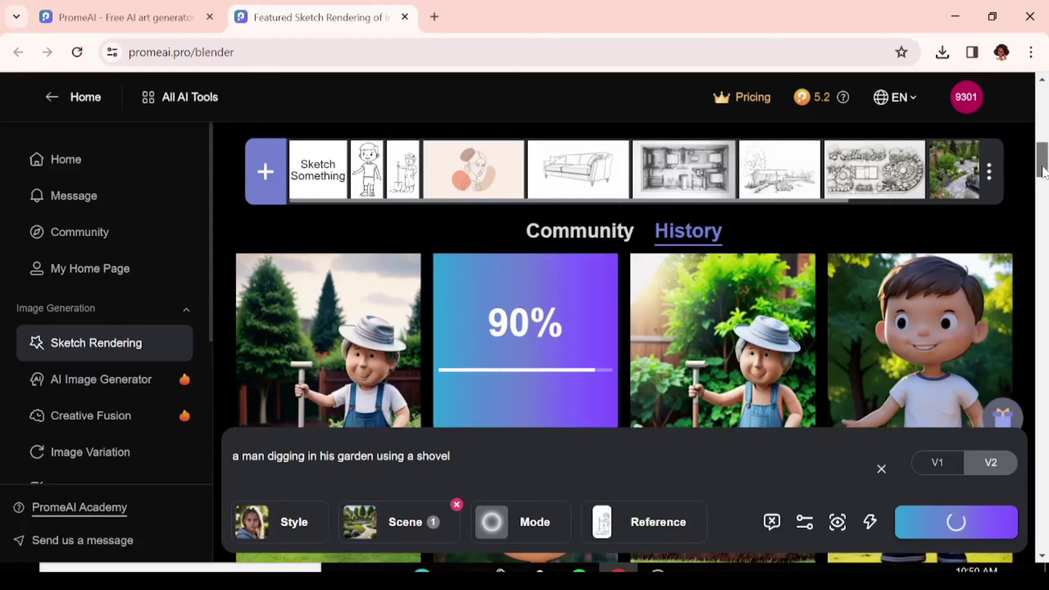
mouse_move(1043, 173)
left_mouse_down()
mouse_move(1045, 182)
mouse_move(1045, 172)
left_mouse_up()
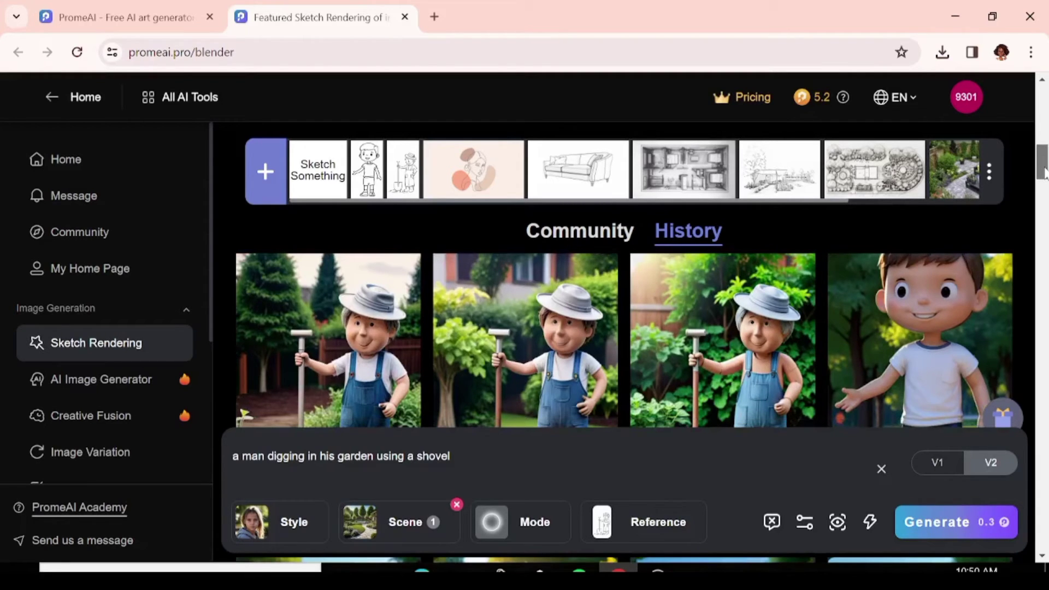
Step: Replace the prompt with 'a soldier in a battle field', pick a Landscape Design scene, and generate
key("ctrl+a")
type("a soldier in a ba")
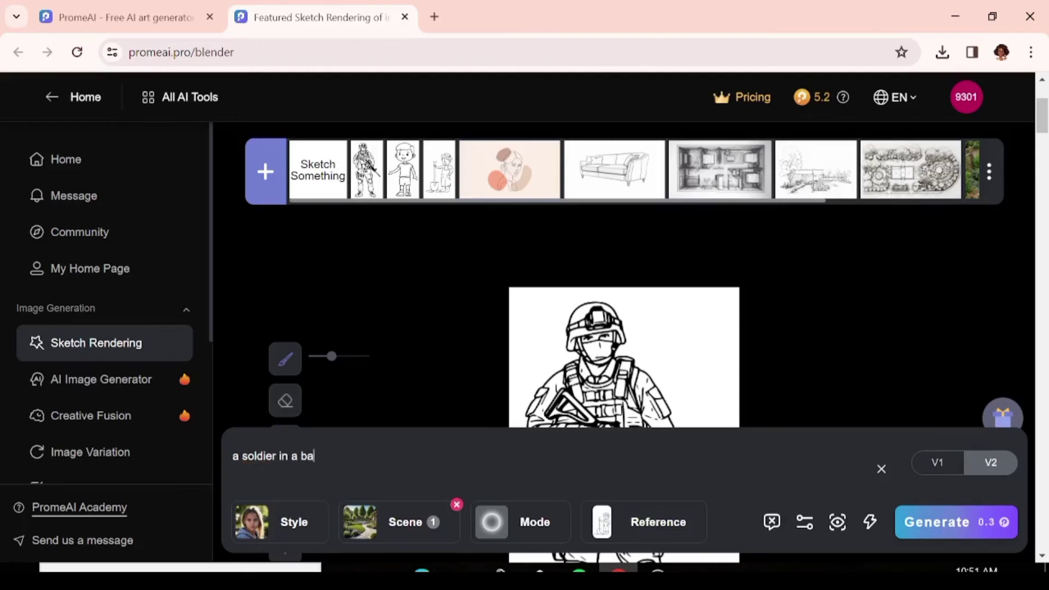
type("ttle field")
left_click(405, 521)
left_click(457, 503)
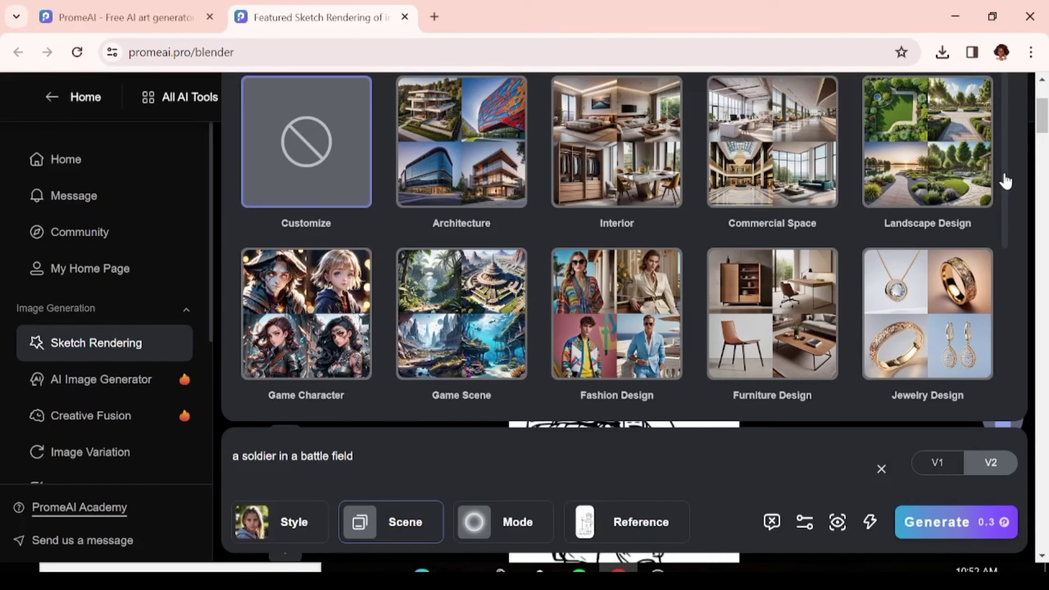
left_click(956, 137)
left_click_drag(1006, 156, 1010, 299)
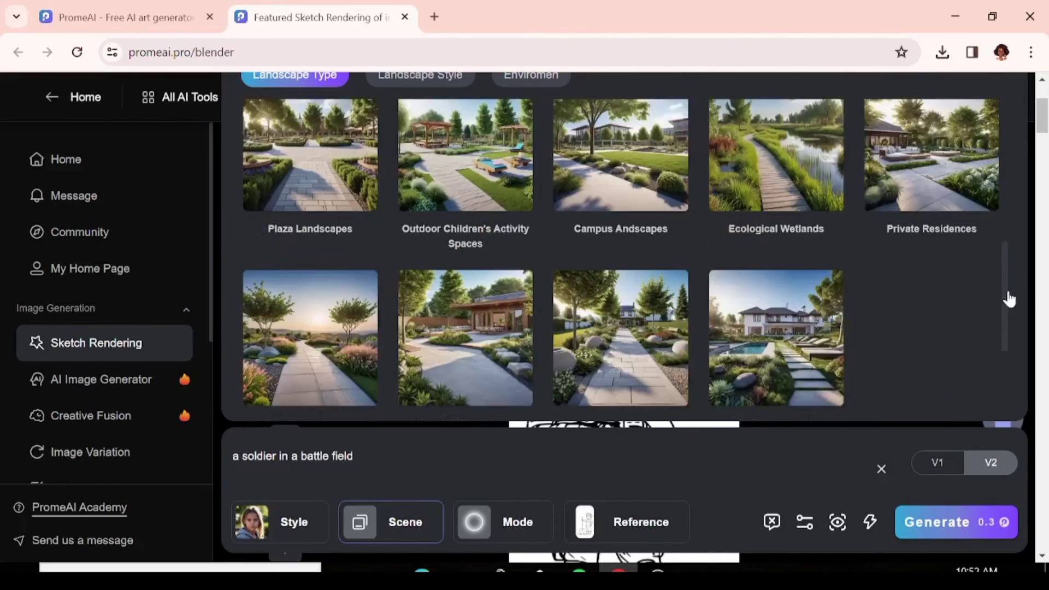
left_click(621, 337)
left_click(945, 525)
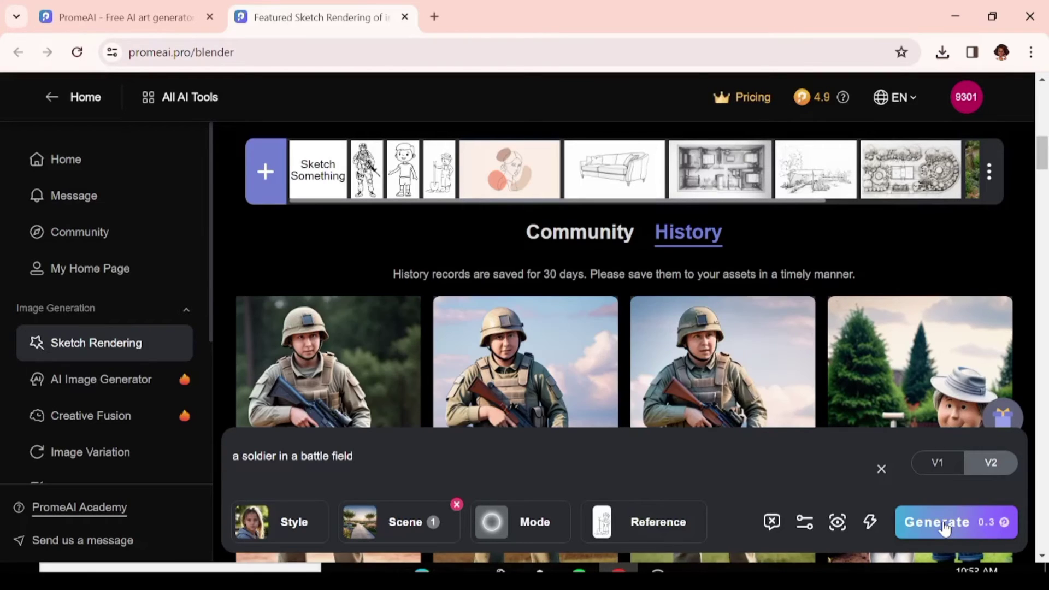
scroll(623, 355, "down", 3)
scroll(623, 355, "up", 3)
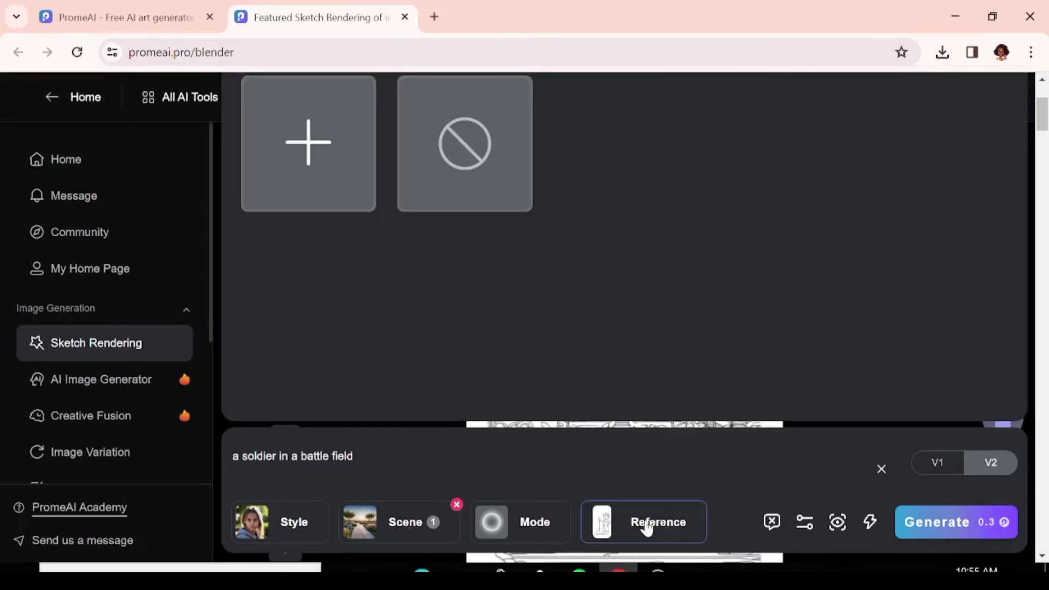
Step: Render the Capitol sketch with the Wild Luxury Estates scene and download a preview image
left_click(611, 172)
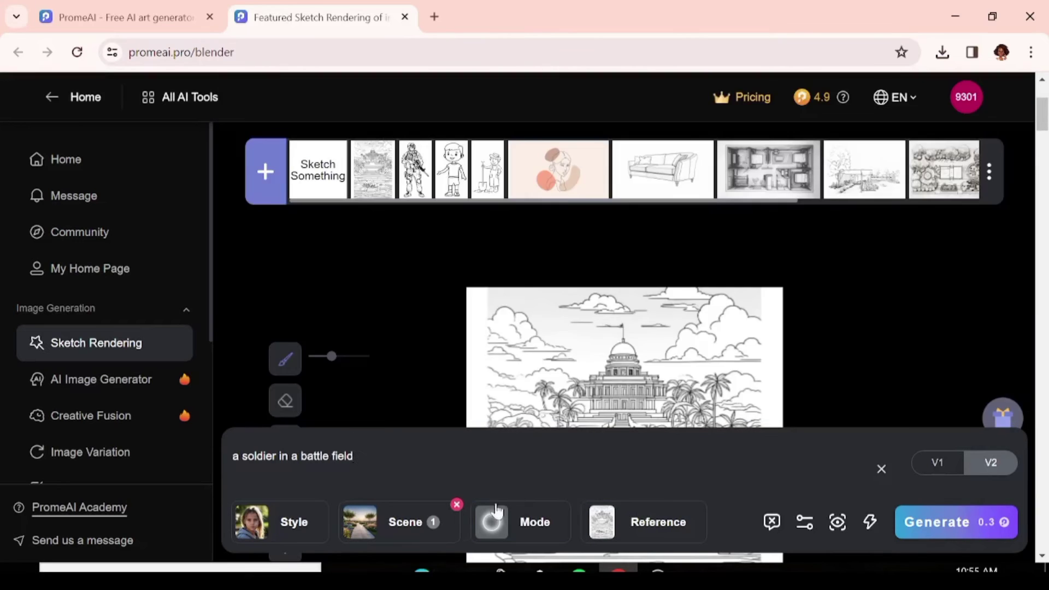
left_click(421, 523)
left_click(779, 267)
left_click(939, 524)
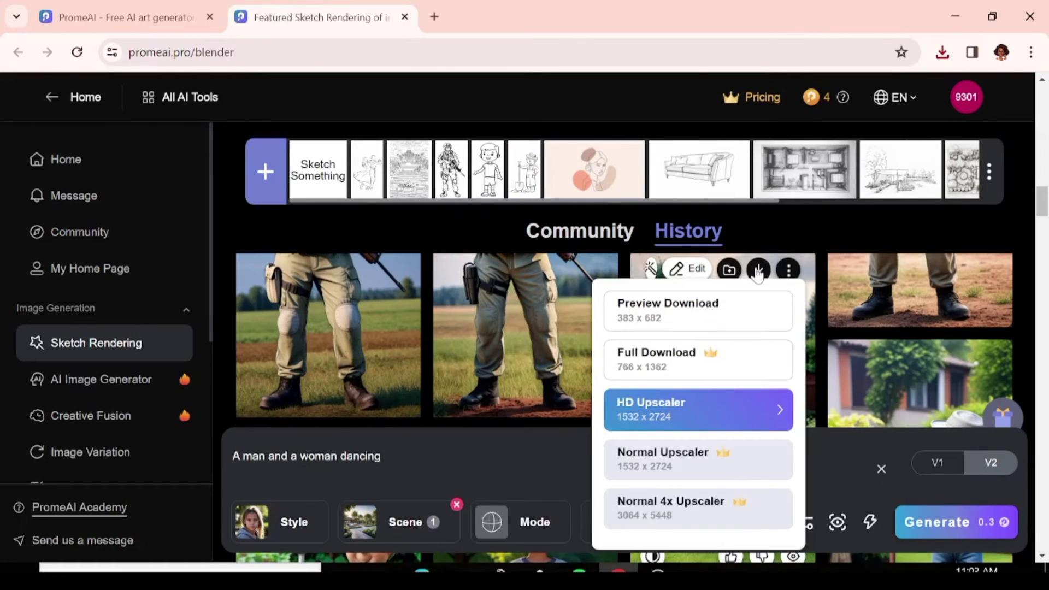
left_click(741, 312)
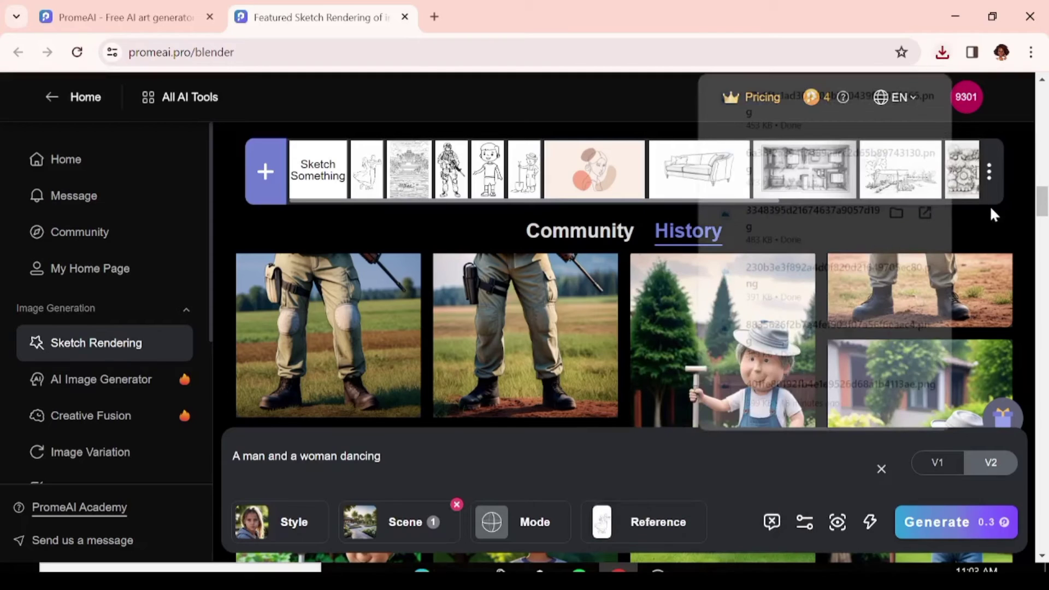
Step: Download the 383 x 682 preview version of the soldier render
left_click_drag(1043, 198, 1042, 189)
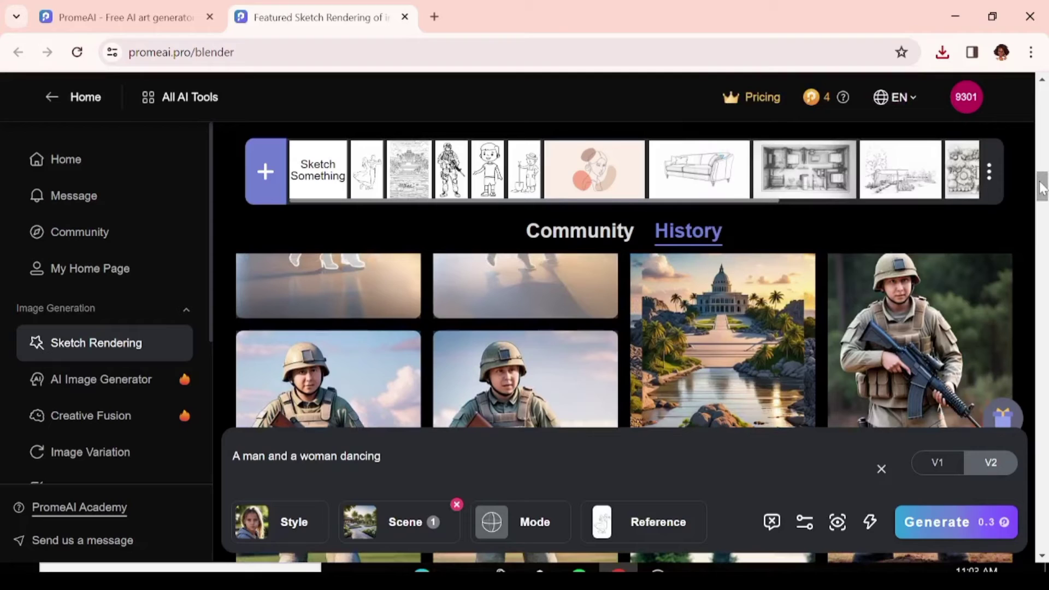
left_click(987, 262)
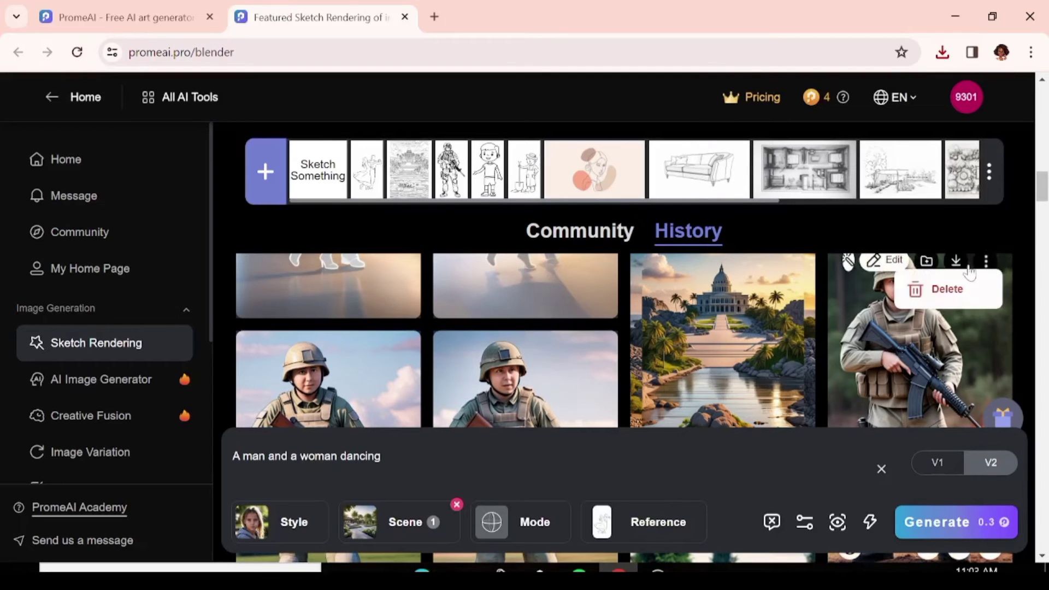
left_click(954, 261)
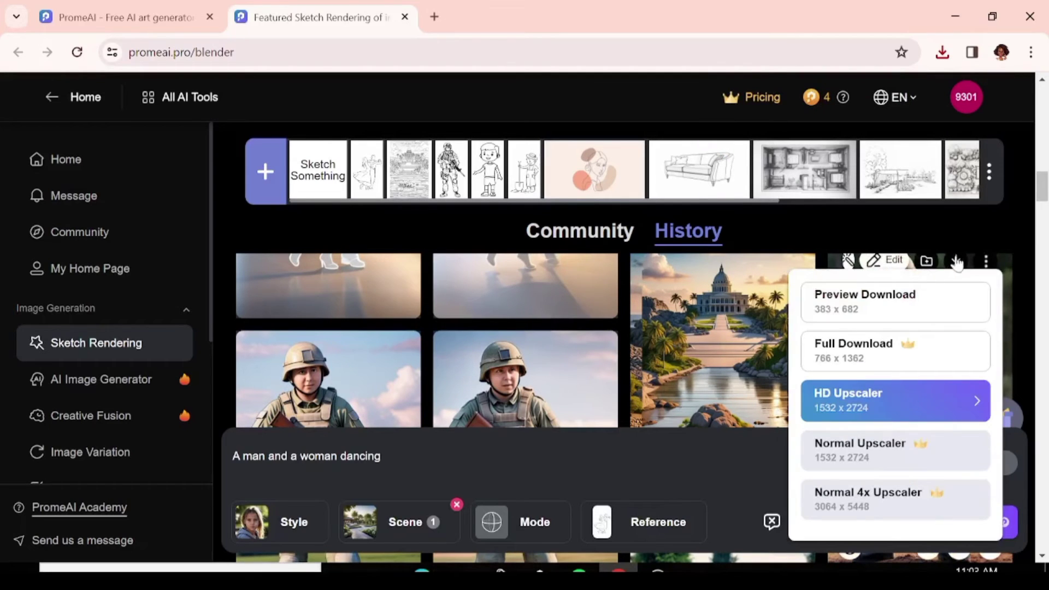
left_click(920, 296)
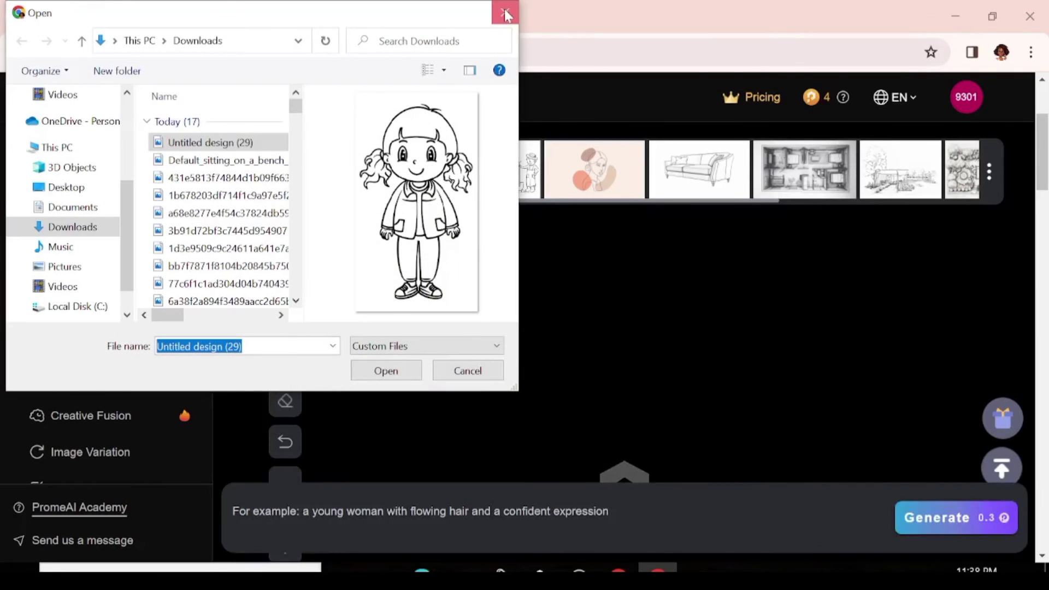
Step: Dismiss the file dialog and generate renders of the little girl on the playground
left_click(507, 14)
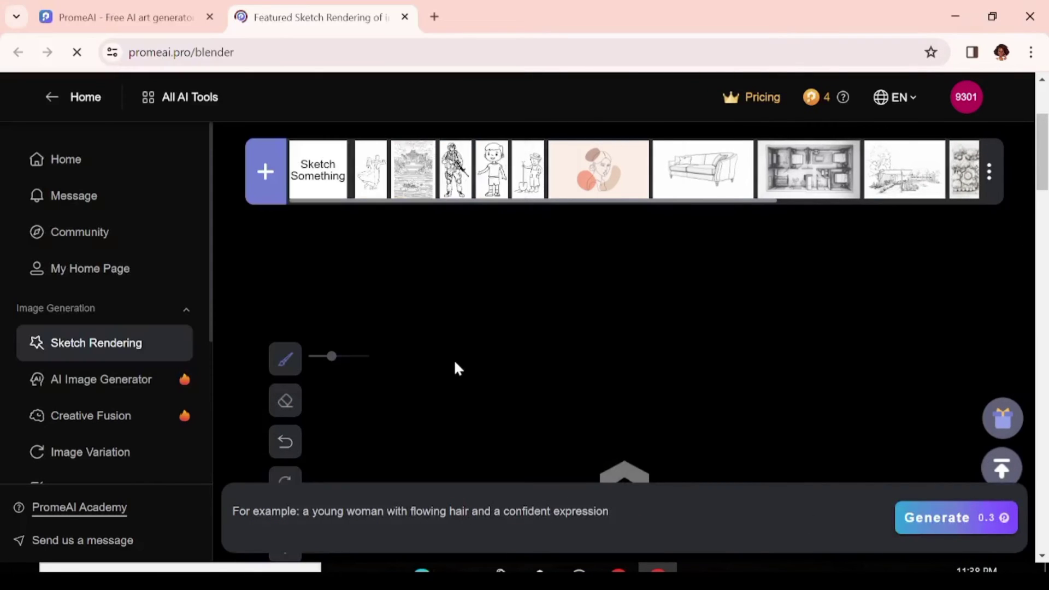
left_click(294, 529)
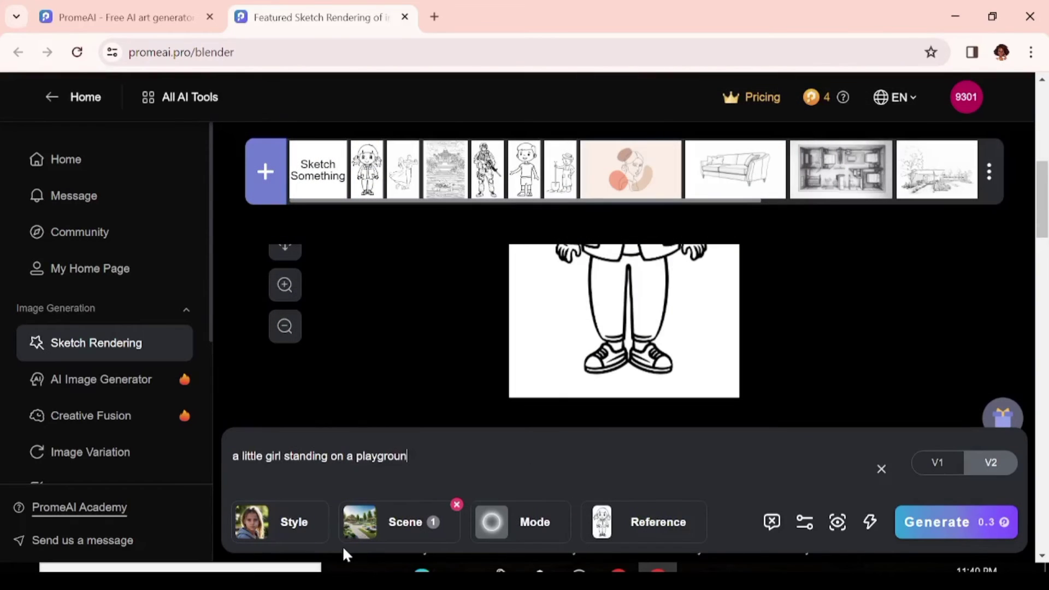
type("ding on the playground")
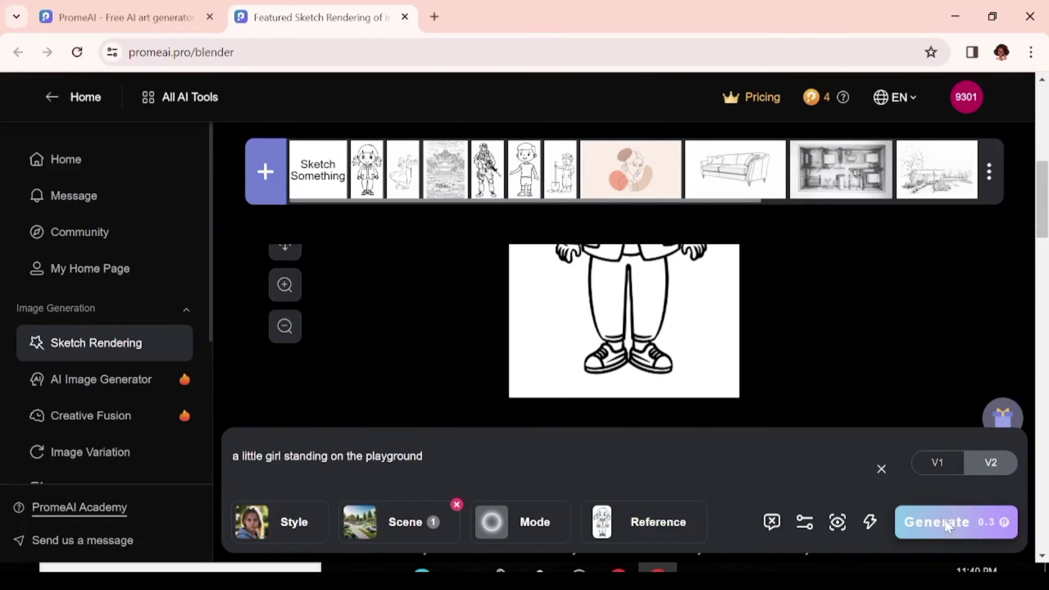
left_click(948, 524)
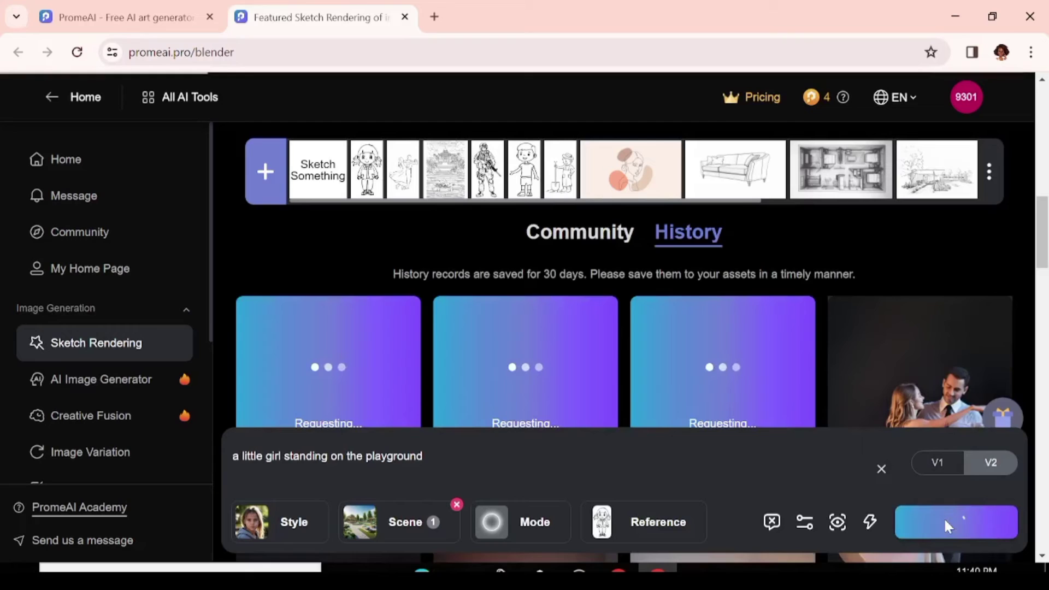
Step: Save one of the new girl renders from History as a PNG file
left_click_drag(1044, 256, 1044, 230)
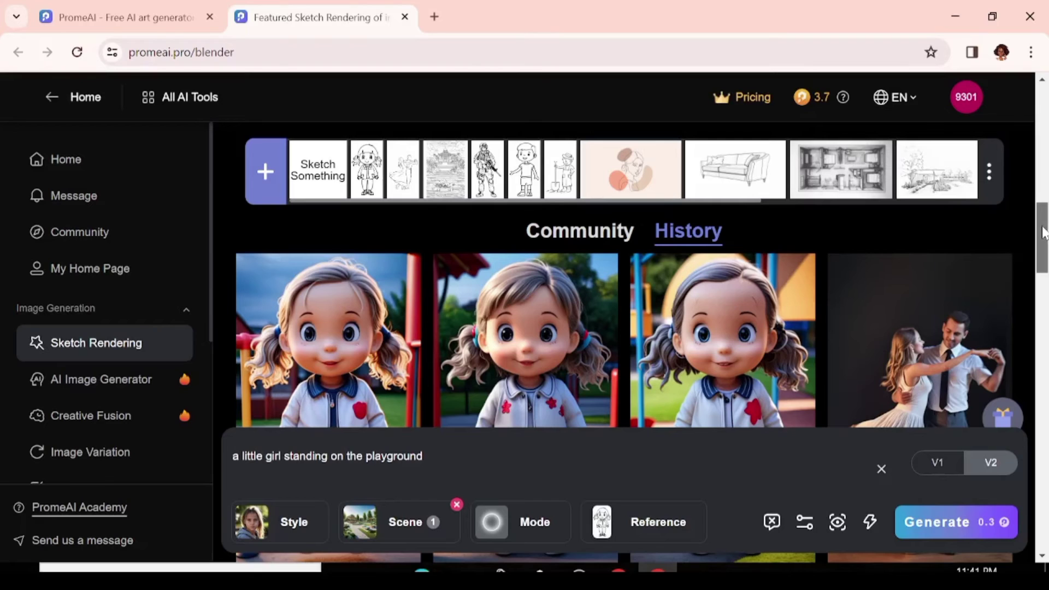
left_click_drag(1043, 232, 1043, 239)
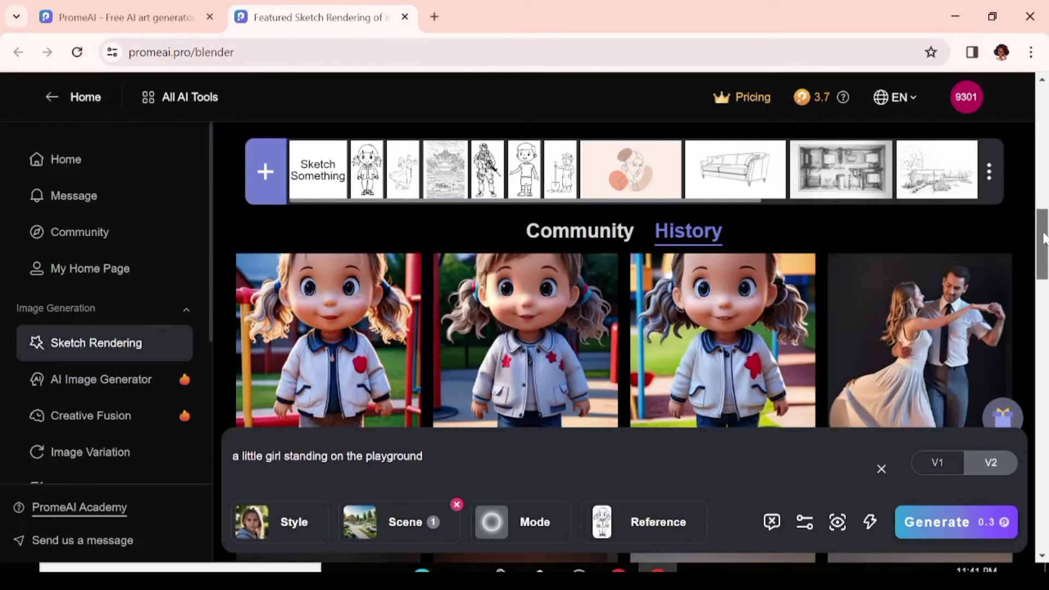
left_click(759, 257)
left_click(702, 298)
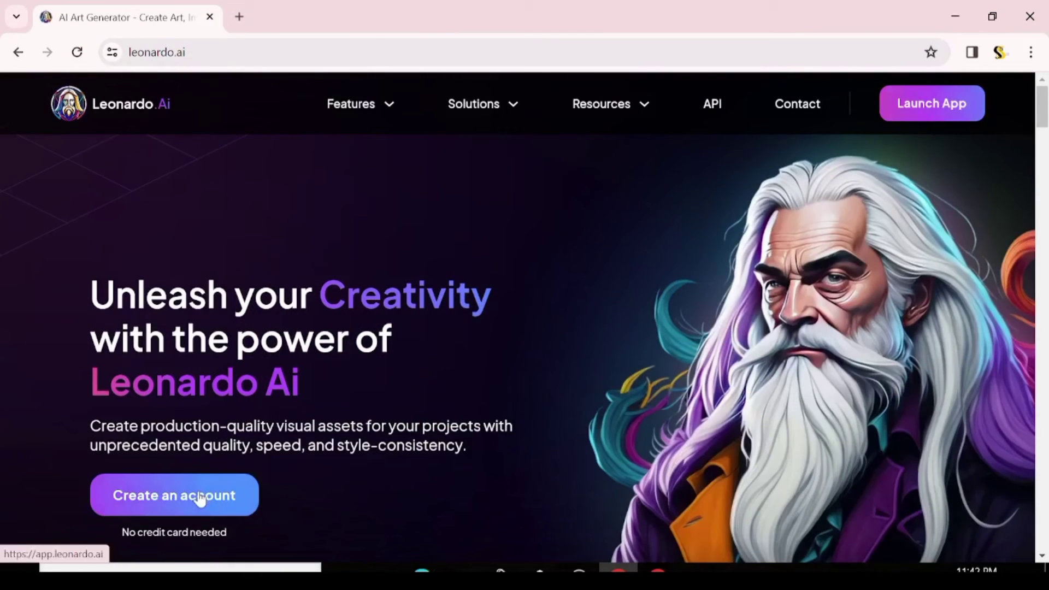
Step: Open Leonardo AI's Image Generation page and select the 3D Animation Style finetuned model
left_click(202, 498)
left_click(90, 251)
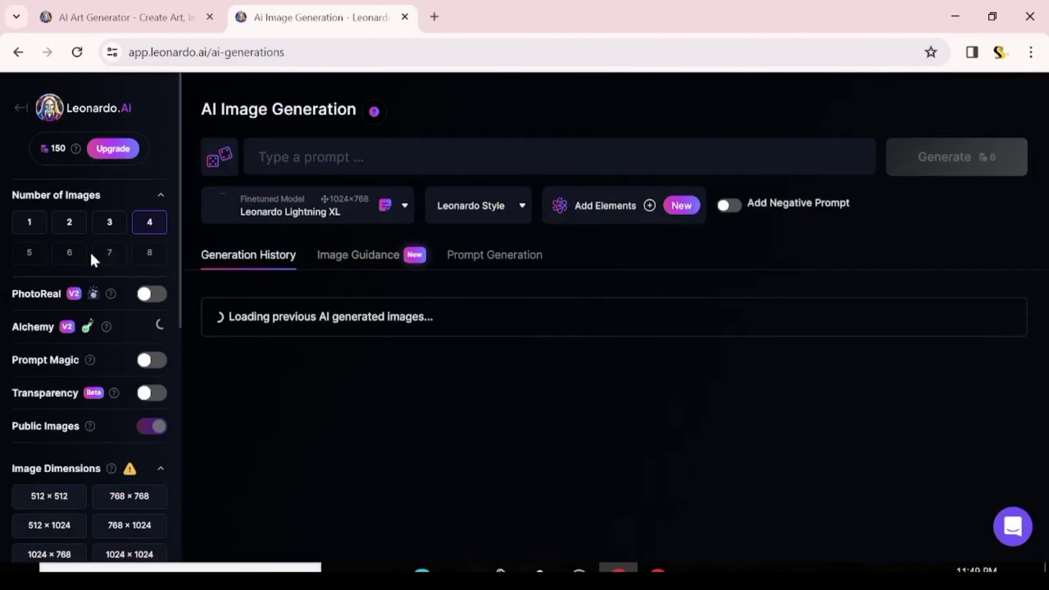
scroll(90, 251, "down", 6)
left_click(127, 284)
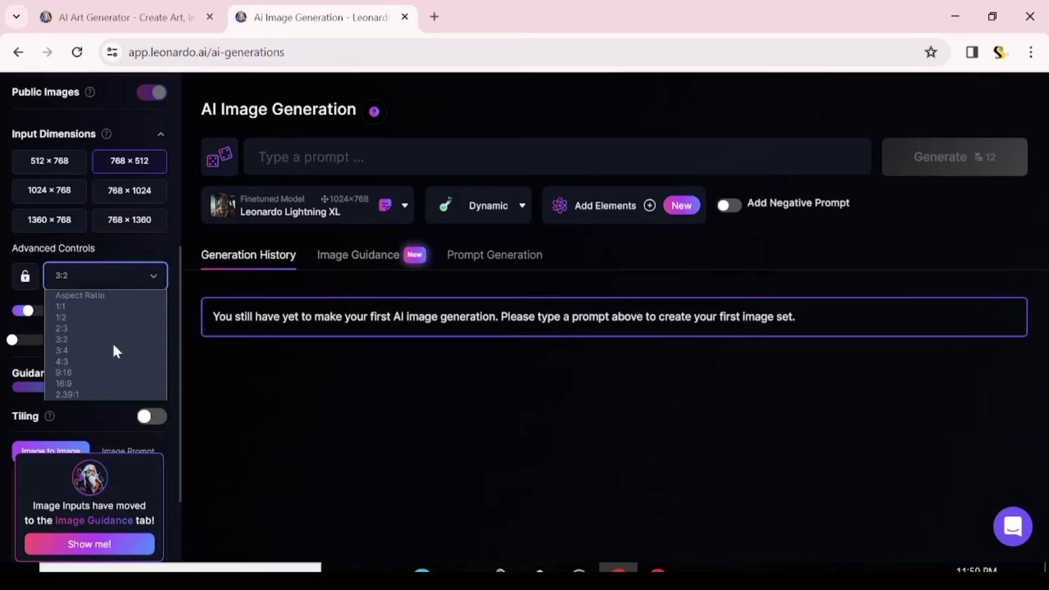
left_click(97, 376)
scroll(97, 377, "up", 6)
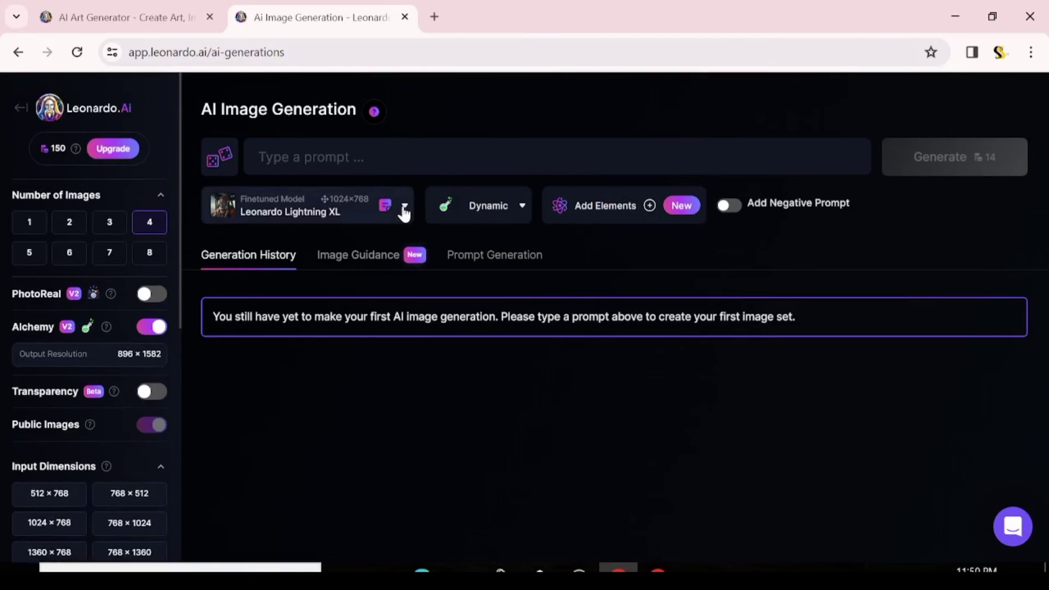
left_click(404, 205)
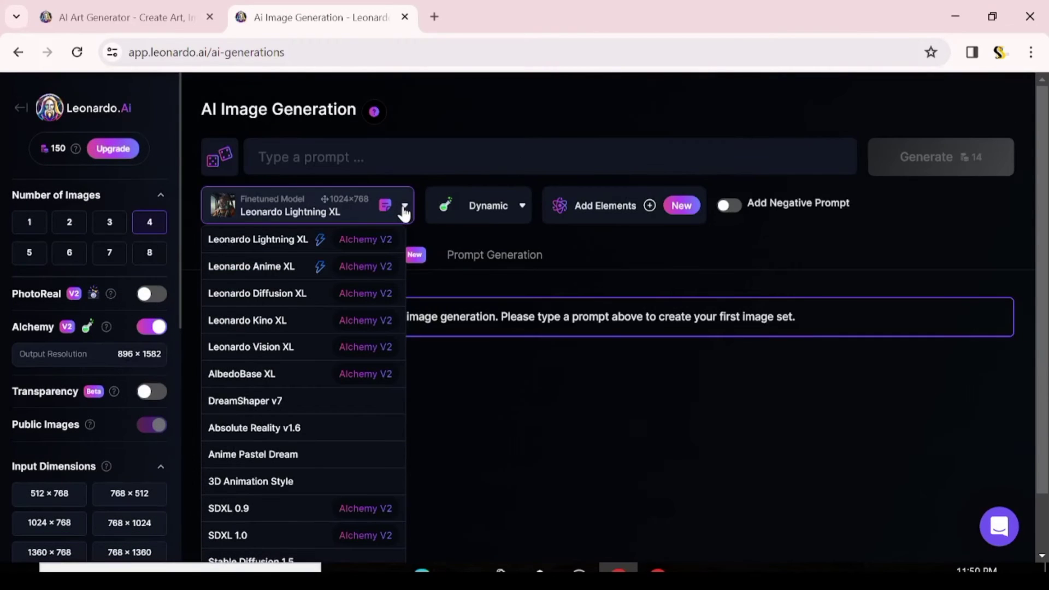
left_click(306, 485)
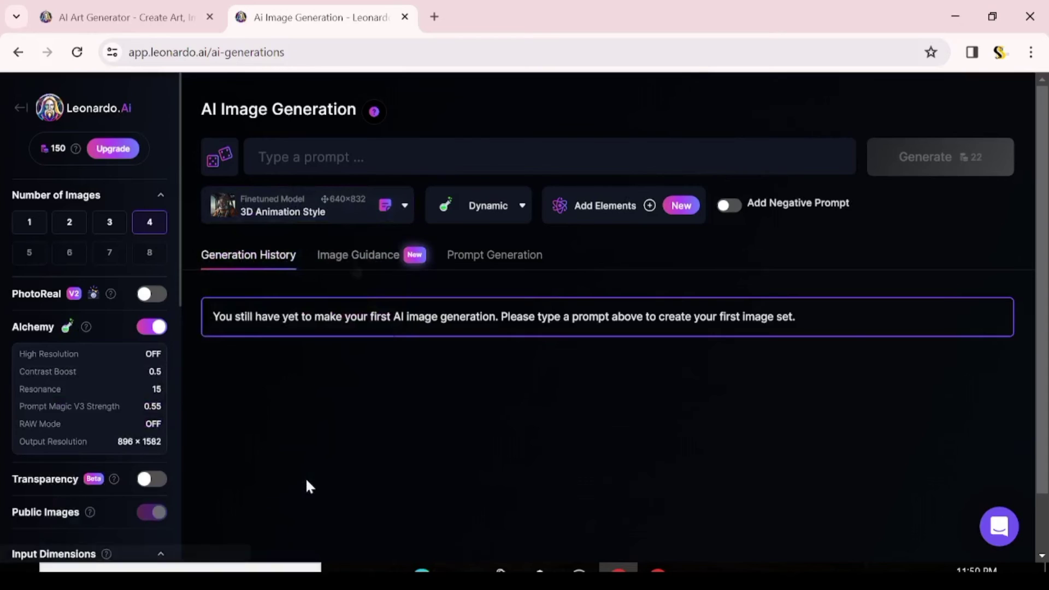
Step: Upload the Untitled design (30) girl render as the image guidance
left_click(354, 267)
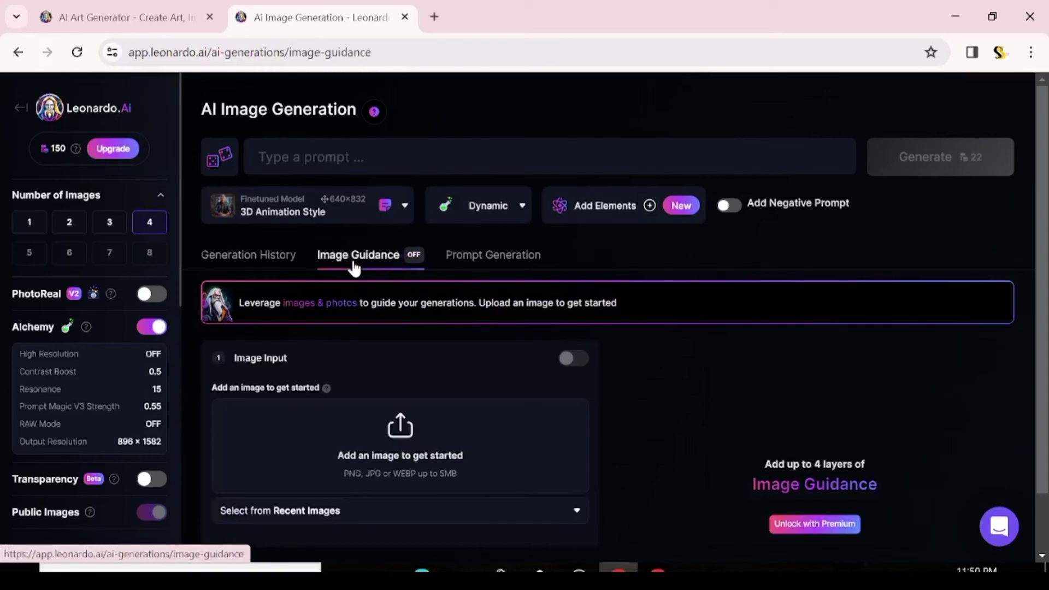
left_click(399, 429)
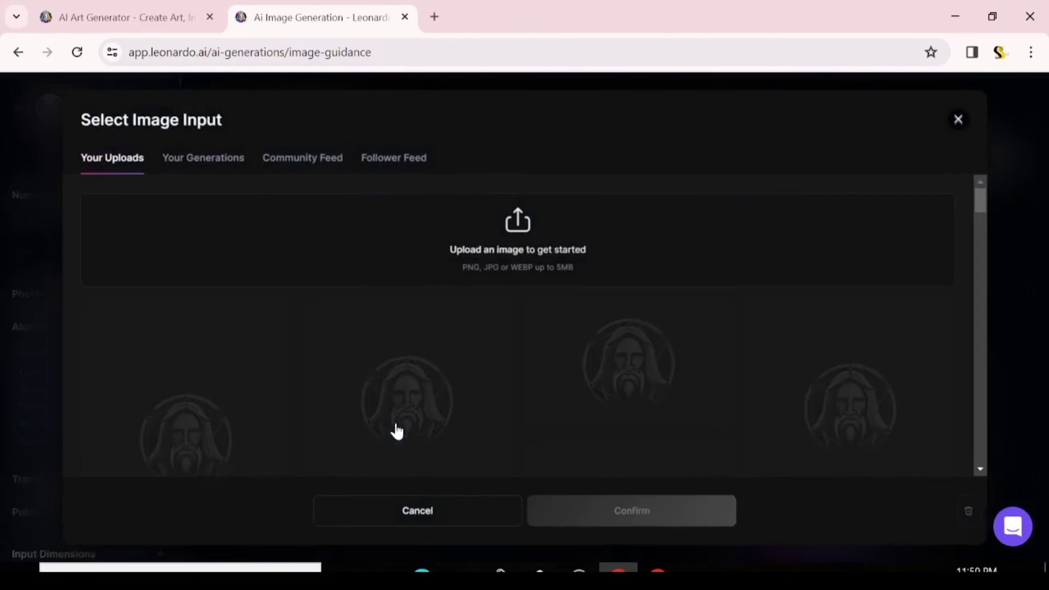
left_click(284, 240)
left_click(242, 184)
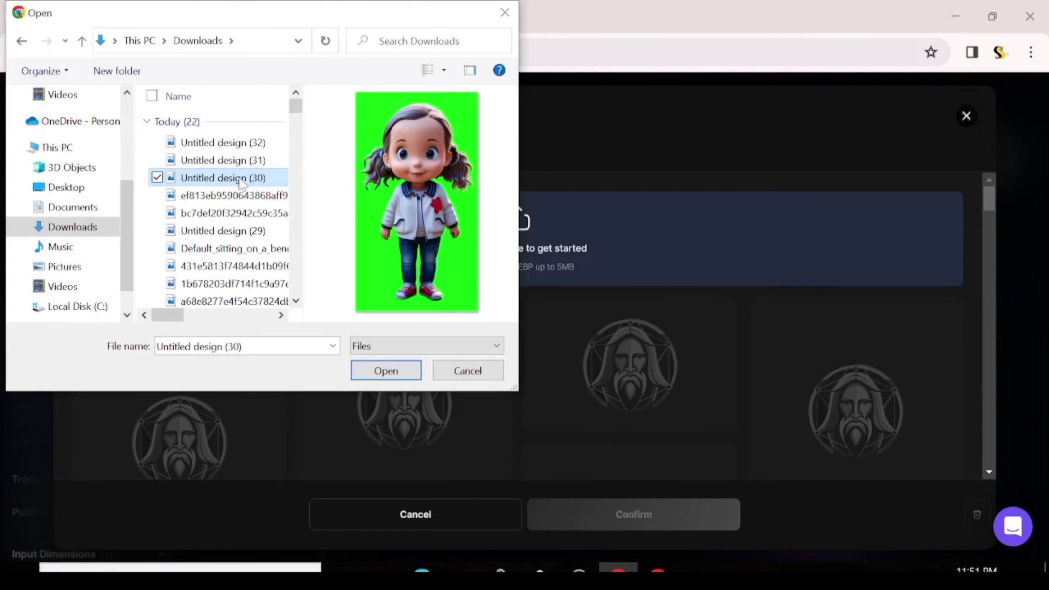
left_click(397, 373)
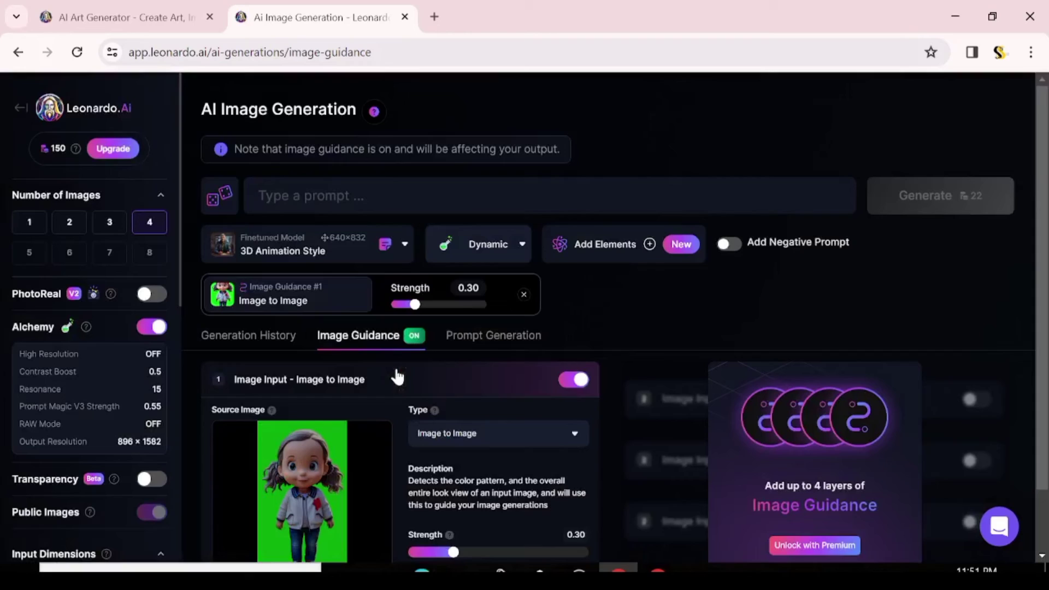
Step: Fix the crying prompt's spacing, set guidance strength to 0.56, generate, and view the results in history
left_click(324, 196)
type("a little girlcrying and looking very sad")
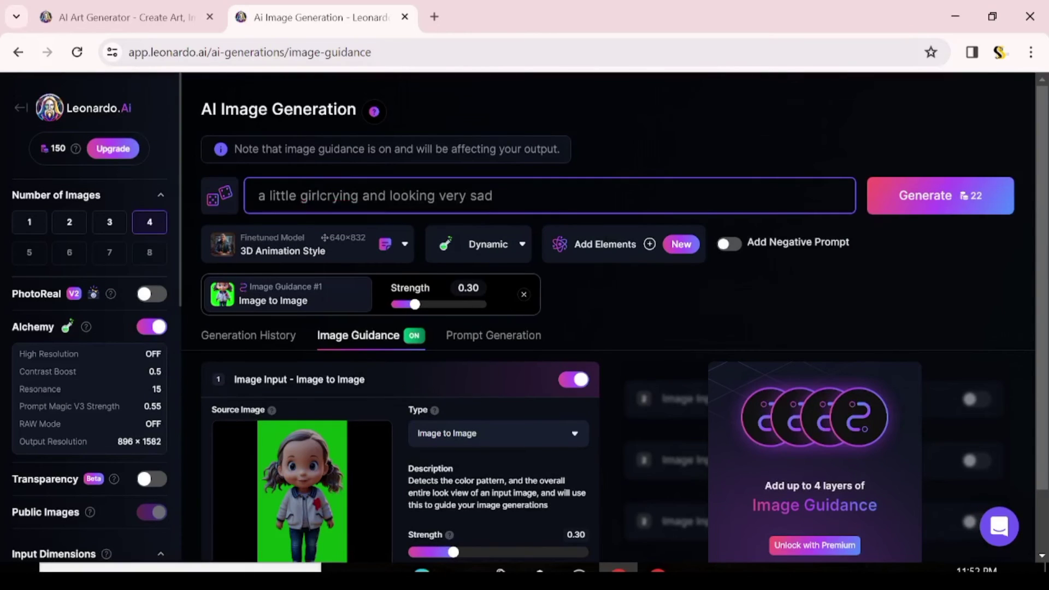
left_click(323, 196)
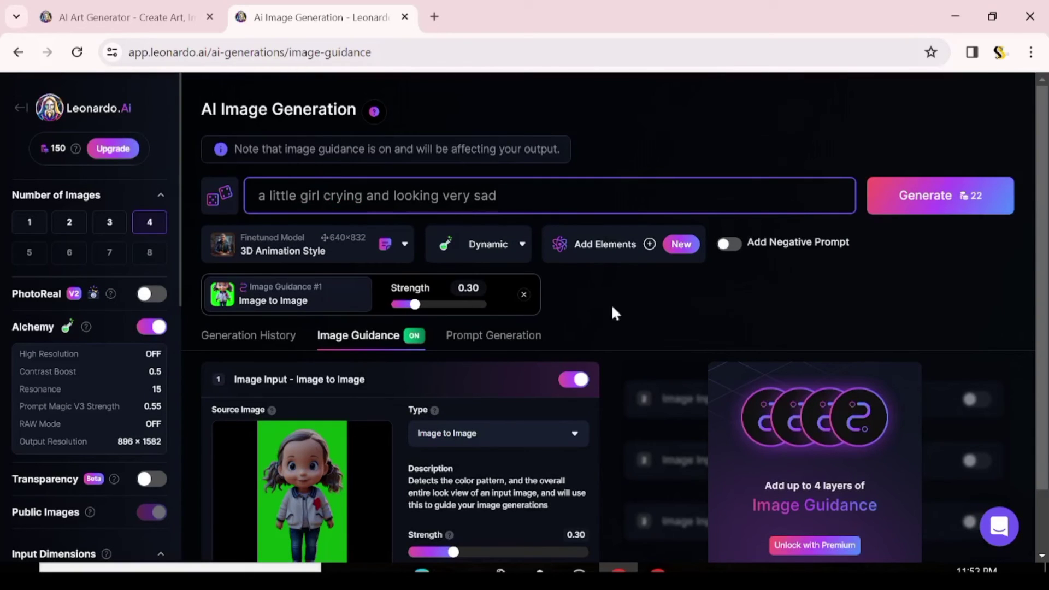
left_click(513, 553)
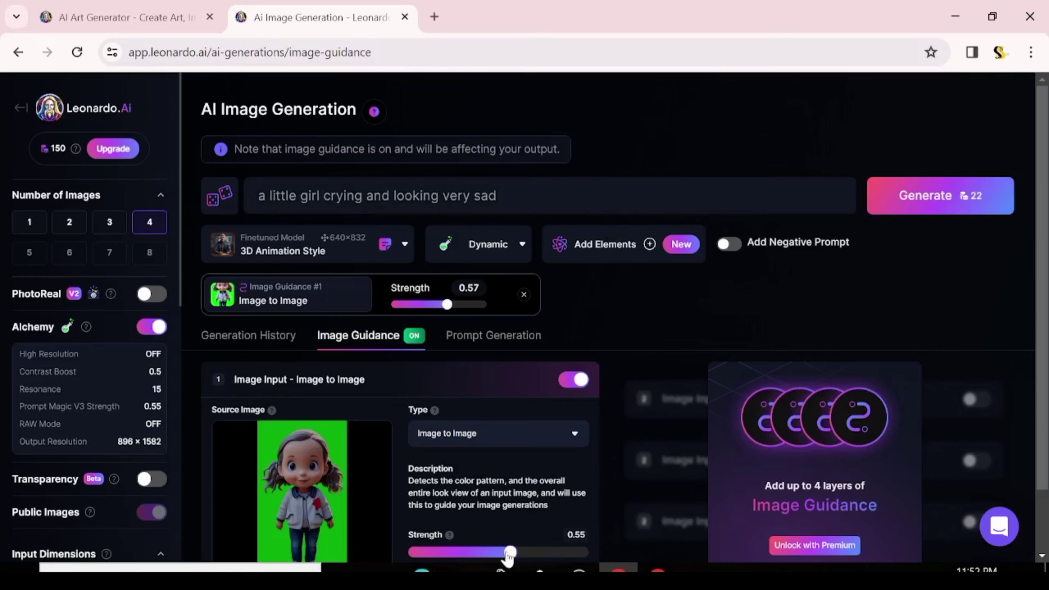
left_click_drag(514, 555, 512, 553)
left_click(940, 194)
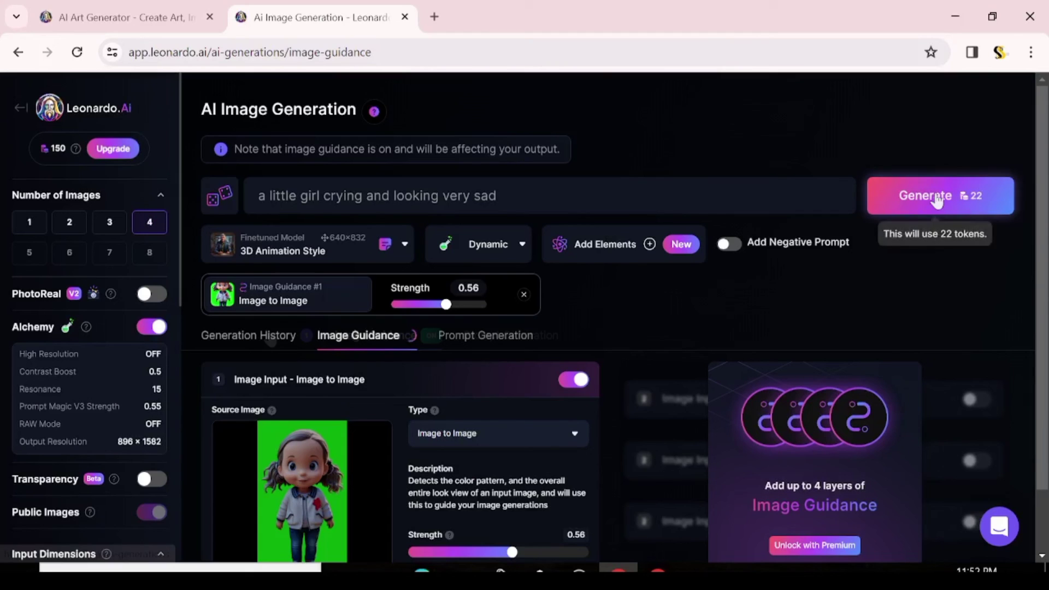
left_click(270, 338)
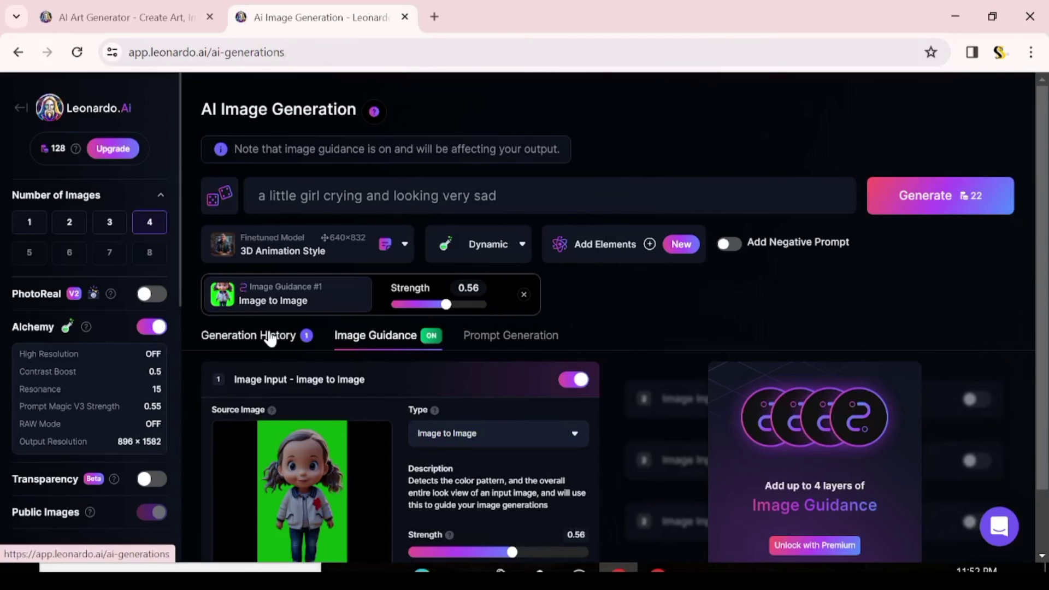
scroll(1046, 381, "down", 3)
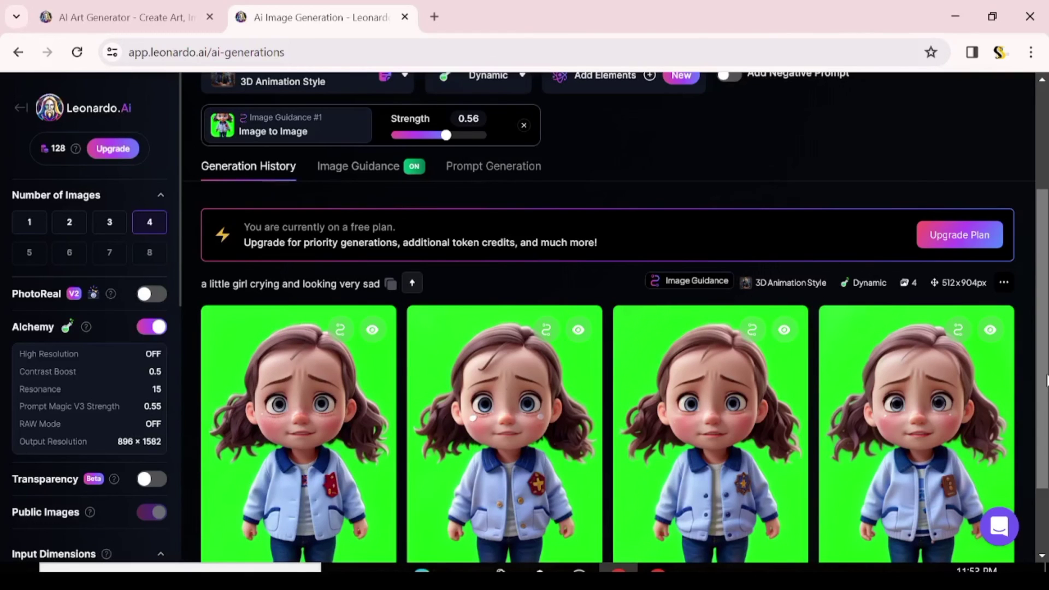
Step: Generate images from the prompt 'a little girl looking happy and laughing hard'
left_click_drag(1044, 375, 1045, 444)
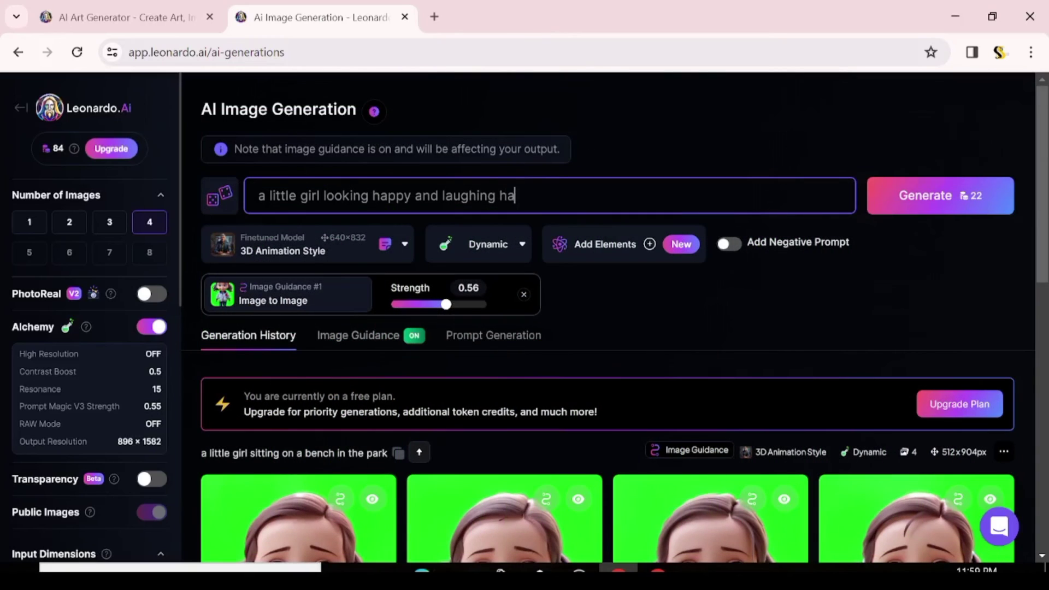
left_click(917, 197)
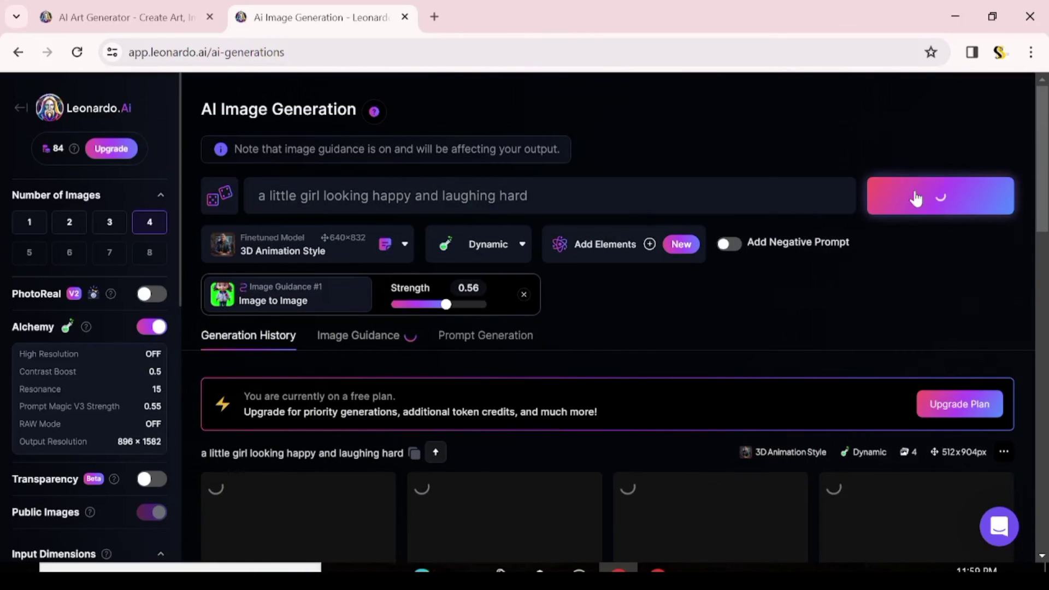
left_click_drag(1037, 156, 1043, 248)
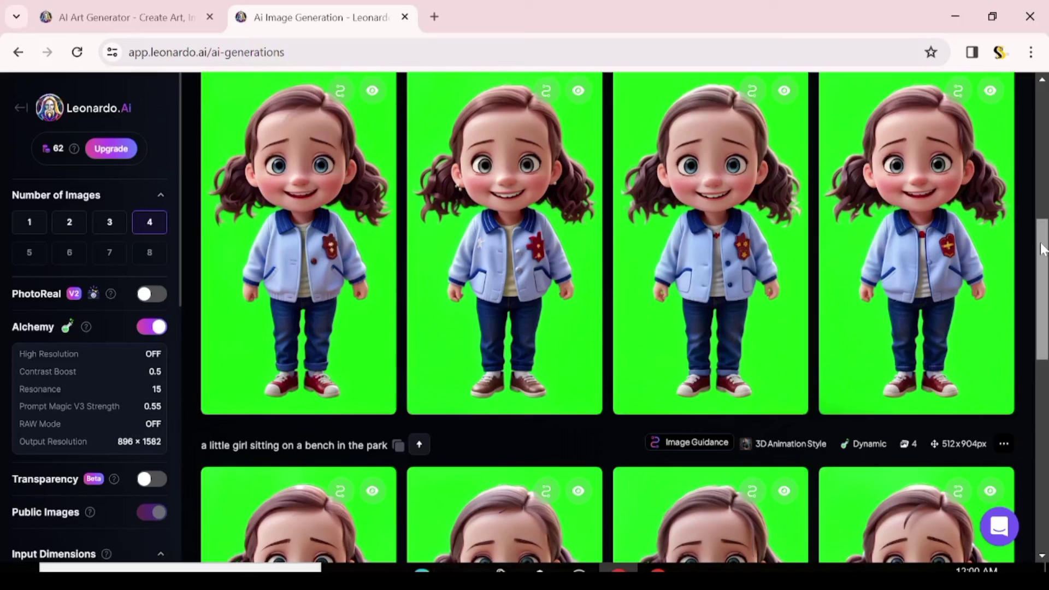
Step: Download the crying-girl images, saving Default_a_little_girl_crying_and_looking_very_sad_0.jpg
left_click_drag(1043, 248, 1044, 307)
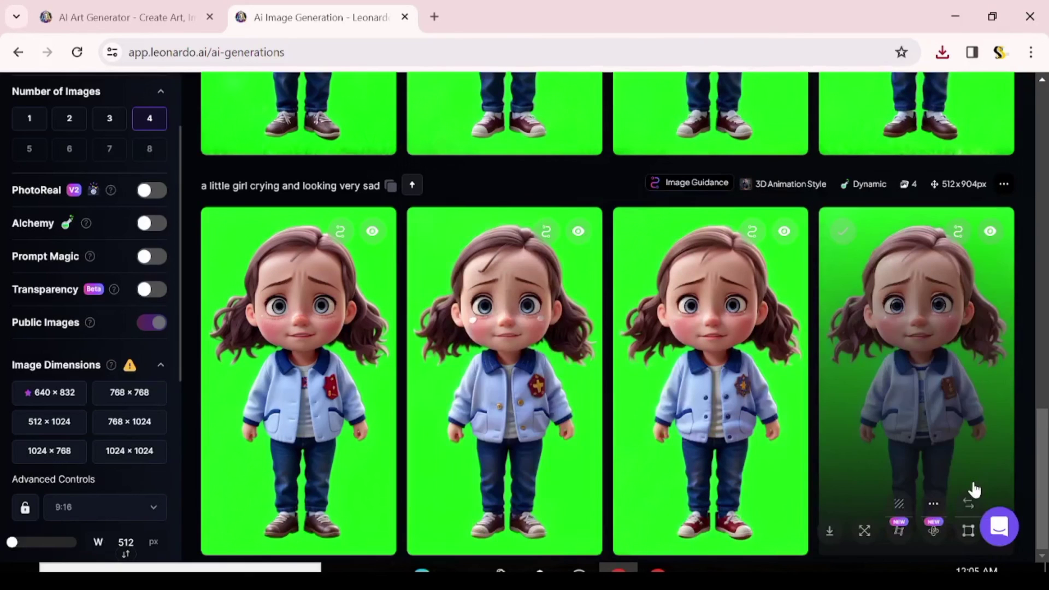
left_click(832, 533)
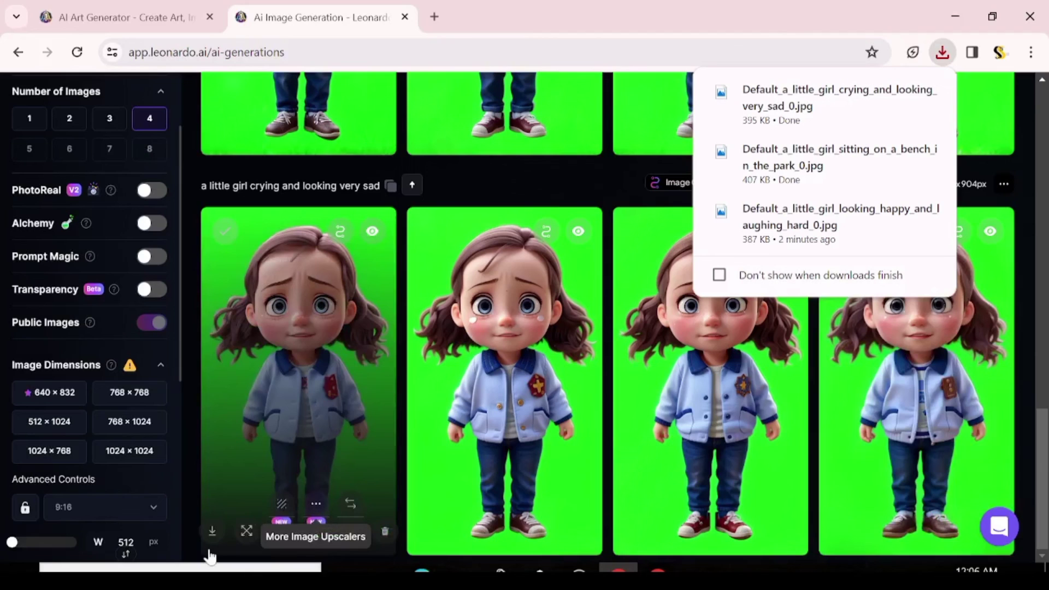
left_click(212, 537)
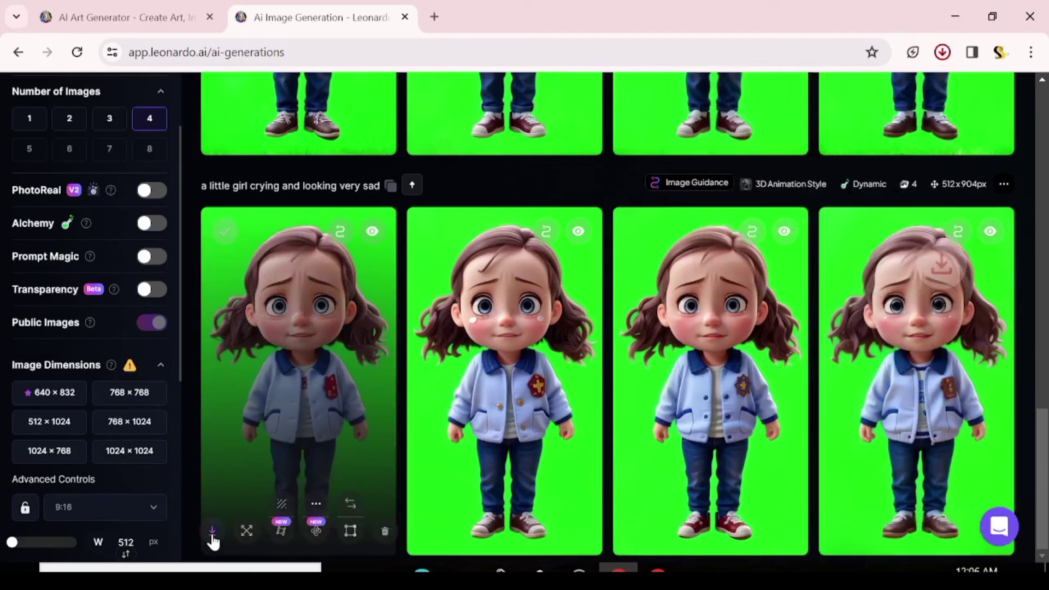